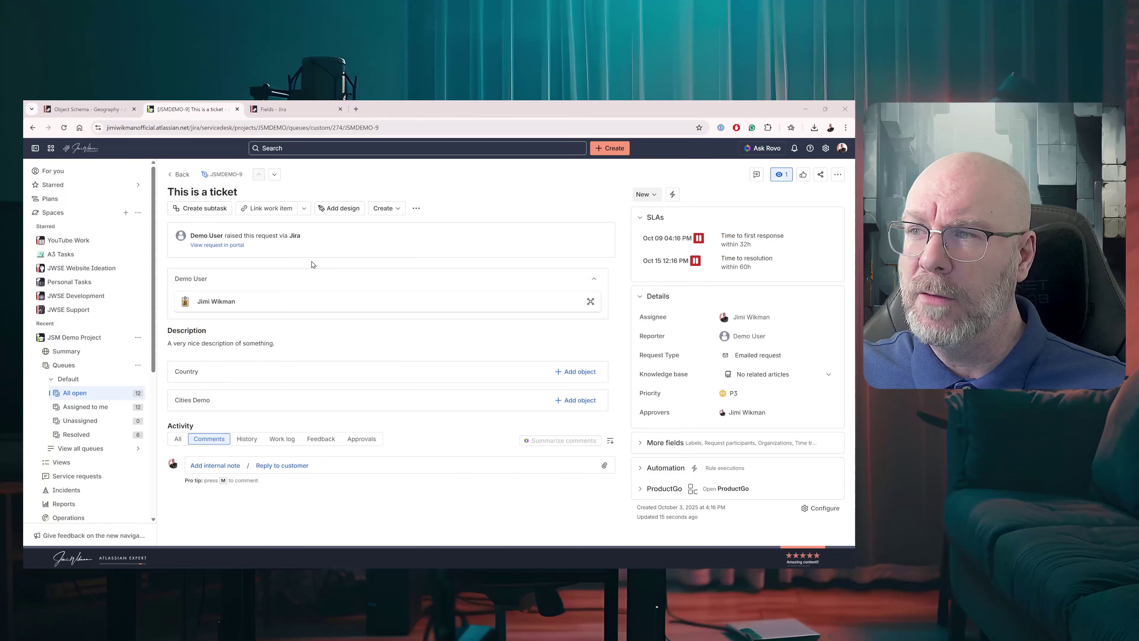
Collapse the ticket's Demo User section and show the Geography schema's Country objects in the split detail view
{"action": "left_click", "coordinate": [594, 279]}
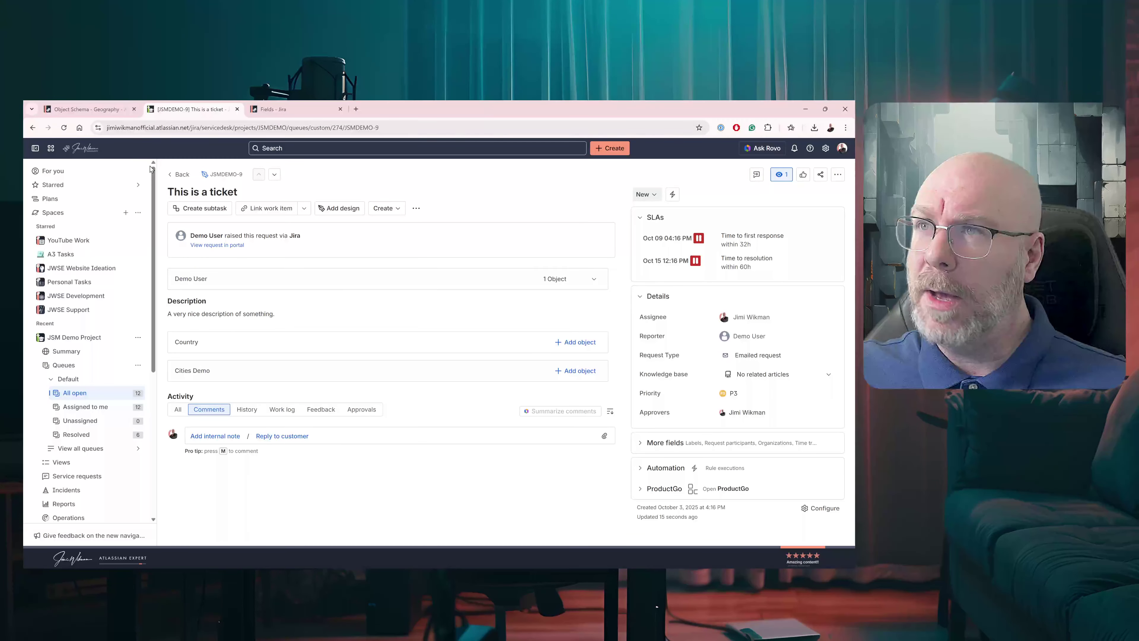
{"action": "left_click", "coordinate": [99, 111]}
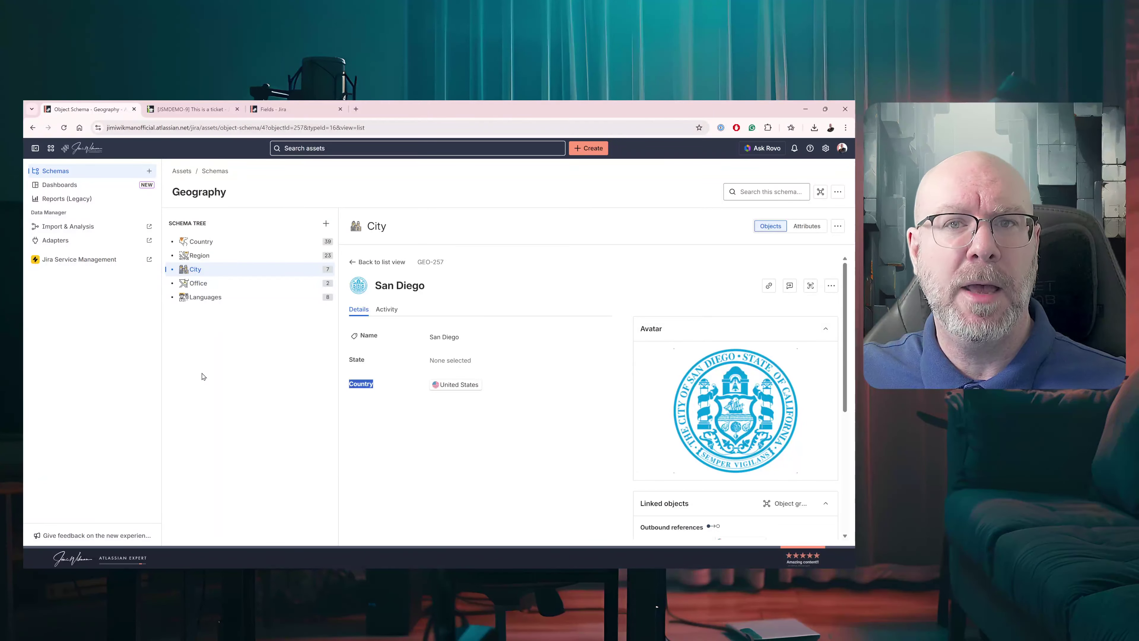
{"action": "left_click", "coordinate": [201, 242]}
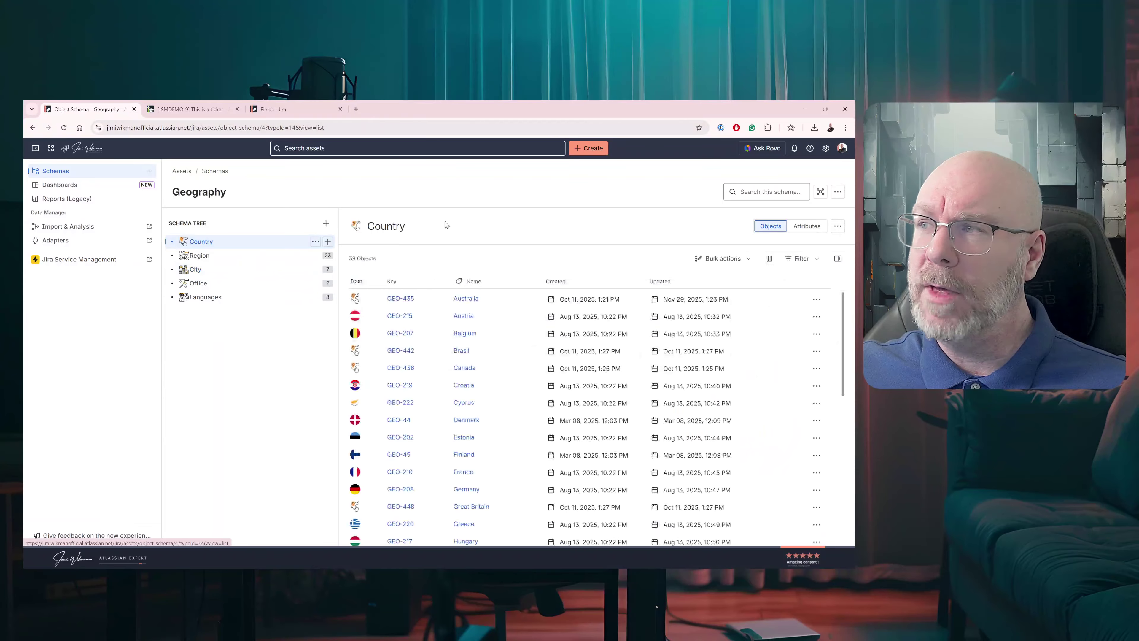
{"action": "left_click", "coordinate": [838, 258]}
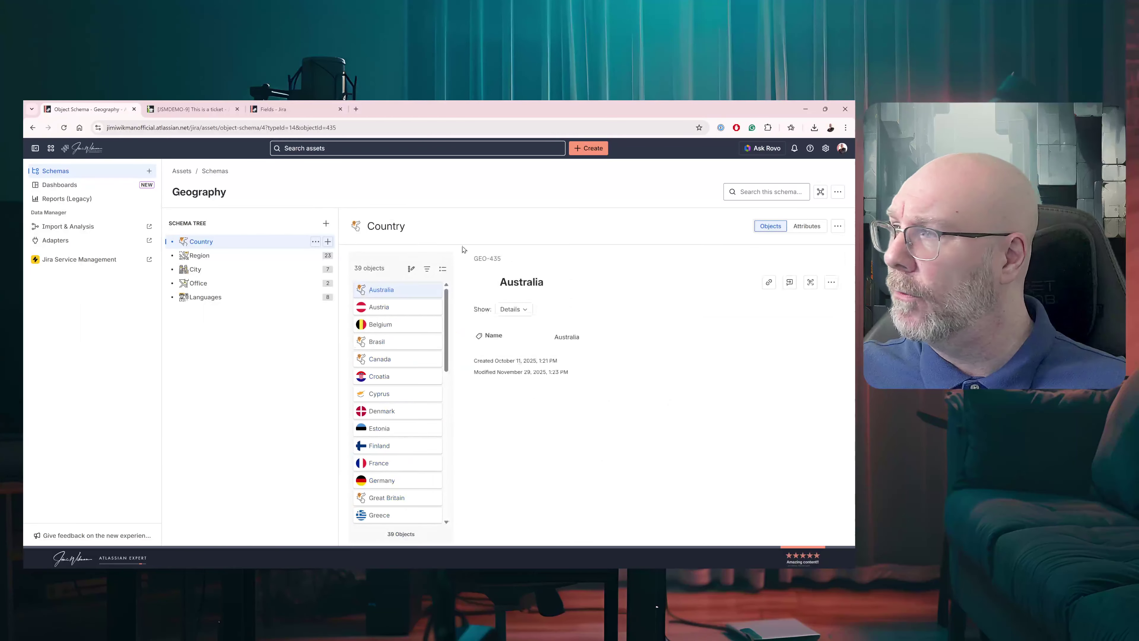
Browse the Region, City, Office and Languages object types in the Geography schema
{"action": "left_click", "coordinate": [200, 255]}
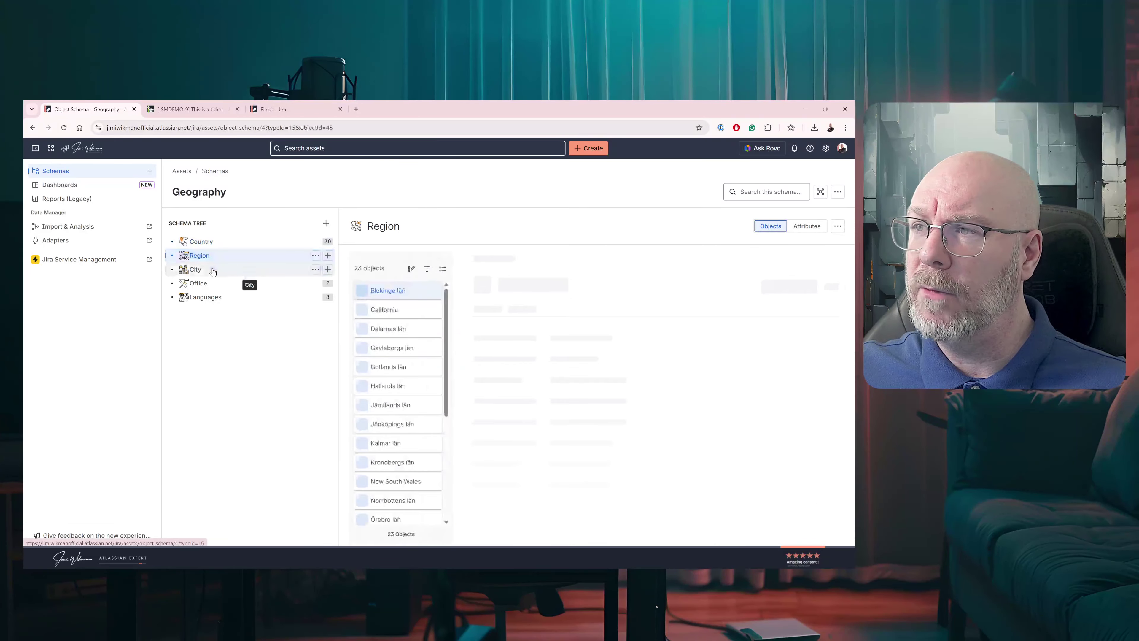
{"action": "left_click", "coordinate": [212, 271]}
{"action": "left_click", "coordinate": [215, 283]}
{"action": "left_click", "coordinate": [246, 298]}
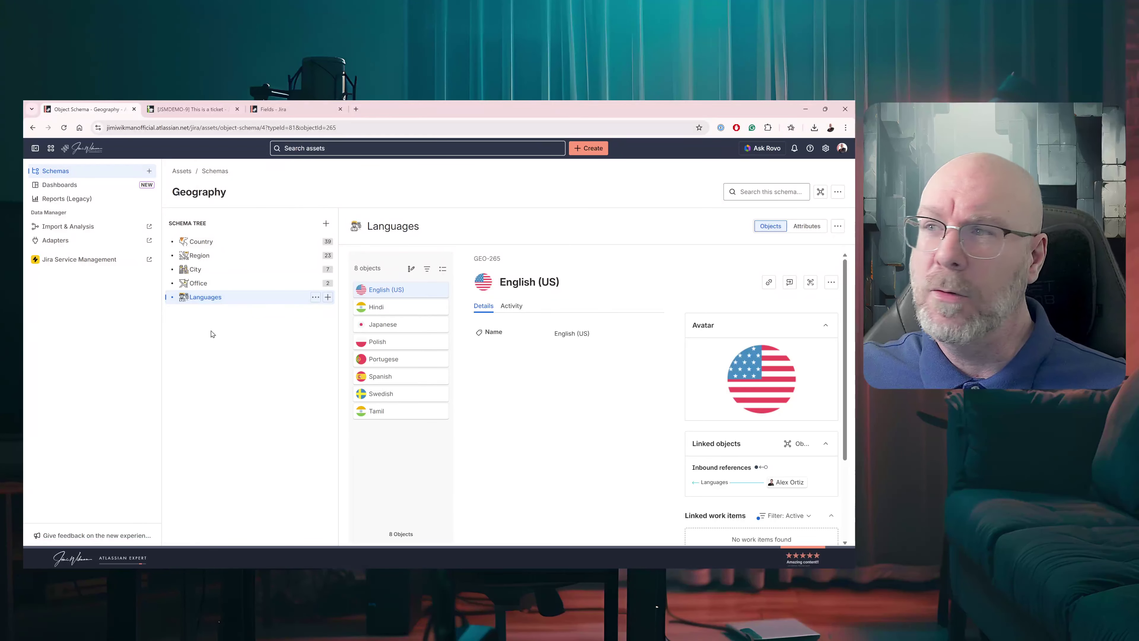
Revisit the Country object type and examine the State and Country attributes of the Göteborg object under City
{"action": "left_click", "coordinate": [197, 241]}
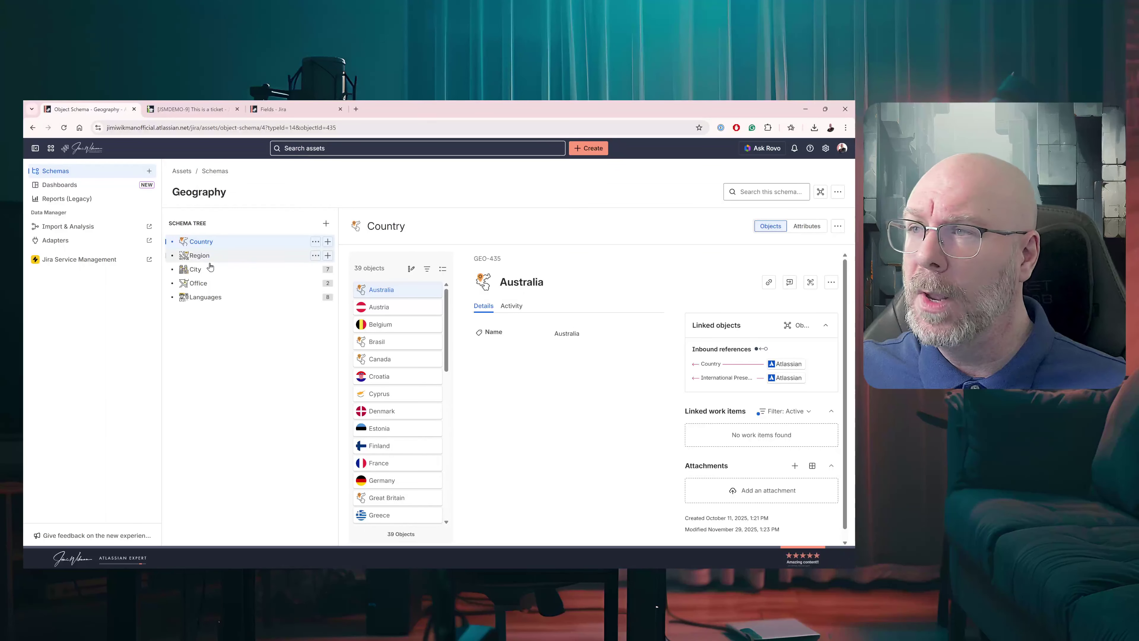
{"action": "left_click", "coordinate": [202, 270]}
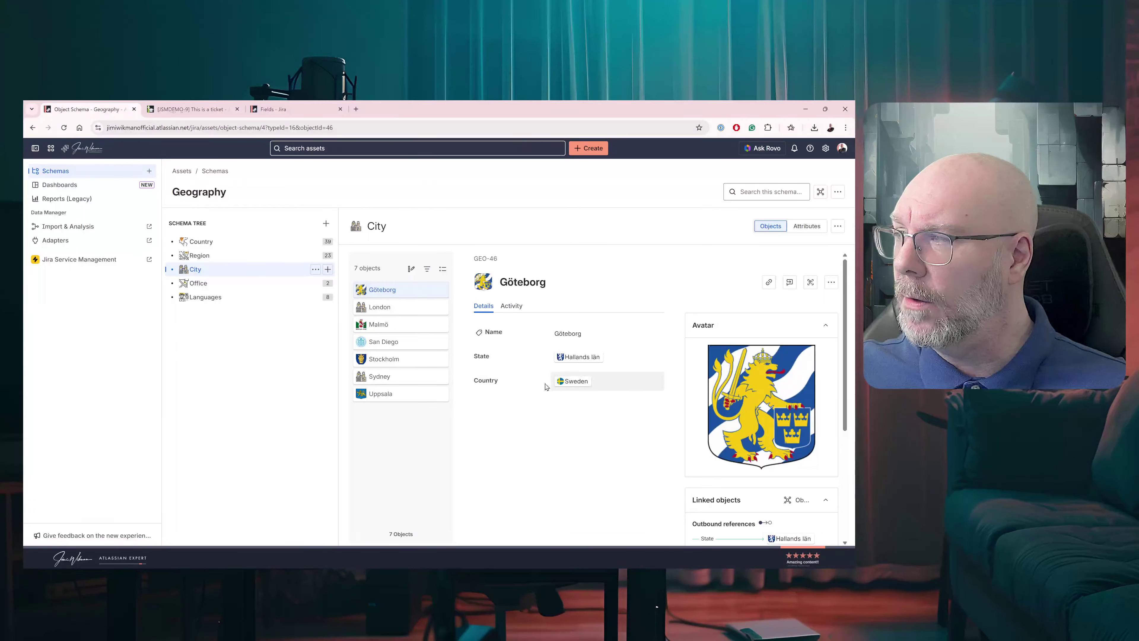
{"action": "double_click", "coordinate": [484, 380]}
{"action": "left_click_drag", "start_coordinate": [485, 357], "coordinate": [469, 357]}
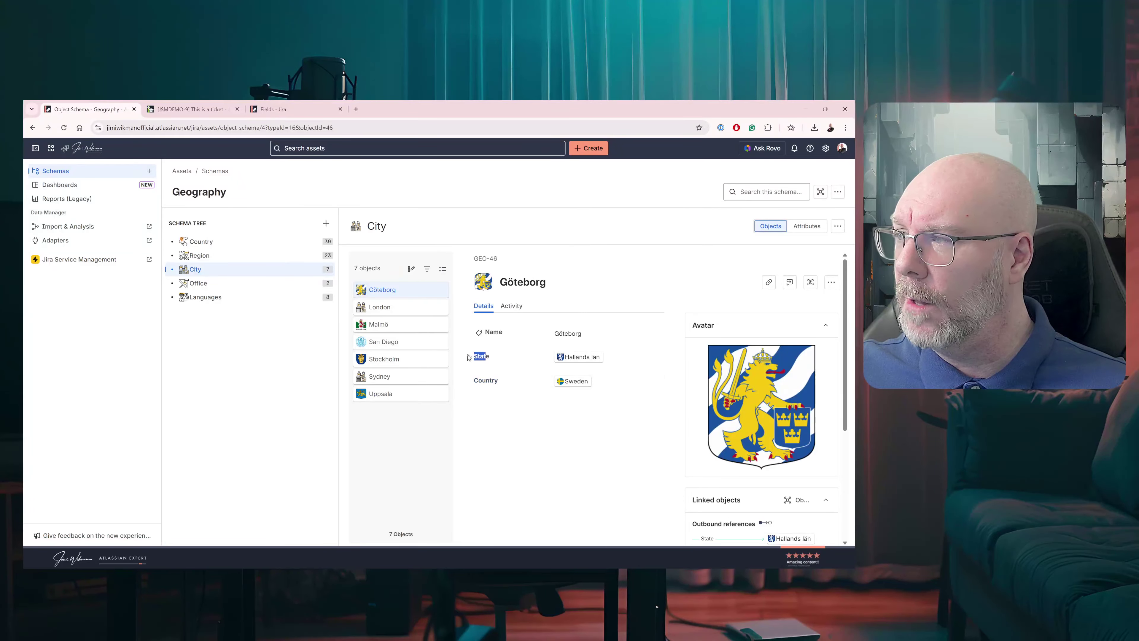
{"action": "left_click", "coordinate": [496, 380]}
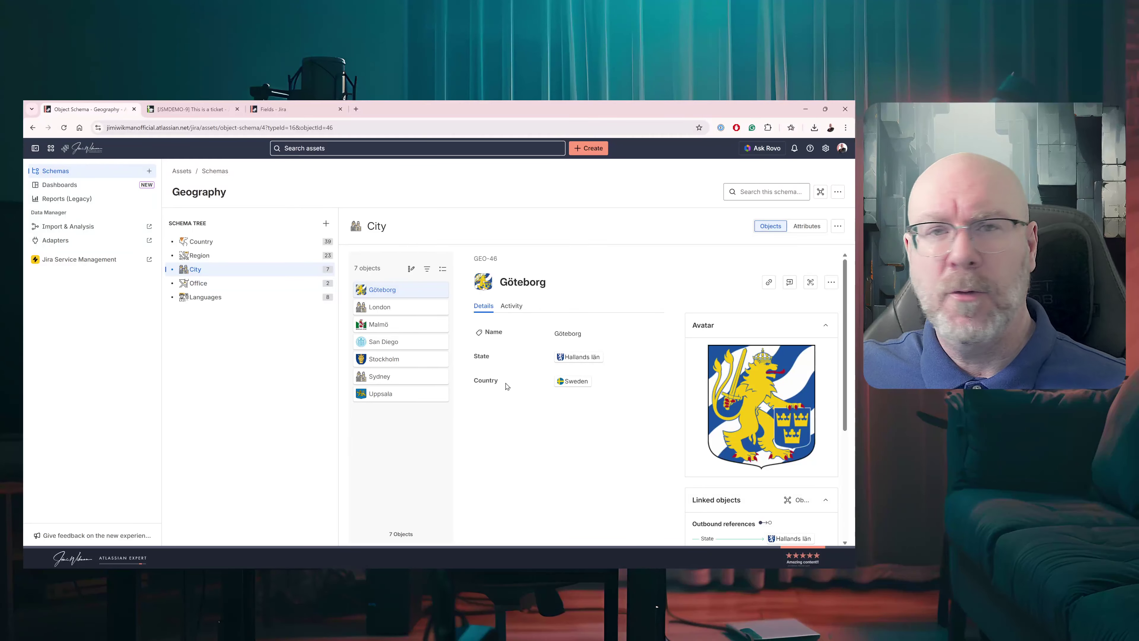
{"action": "left_click_drag", "start_coordinate": [503, 385], "coordinate": [474, 382]}
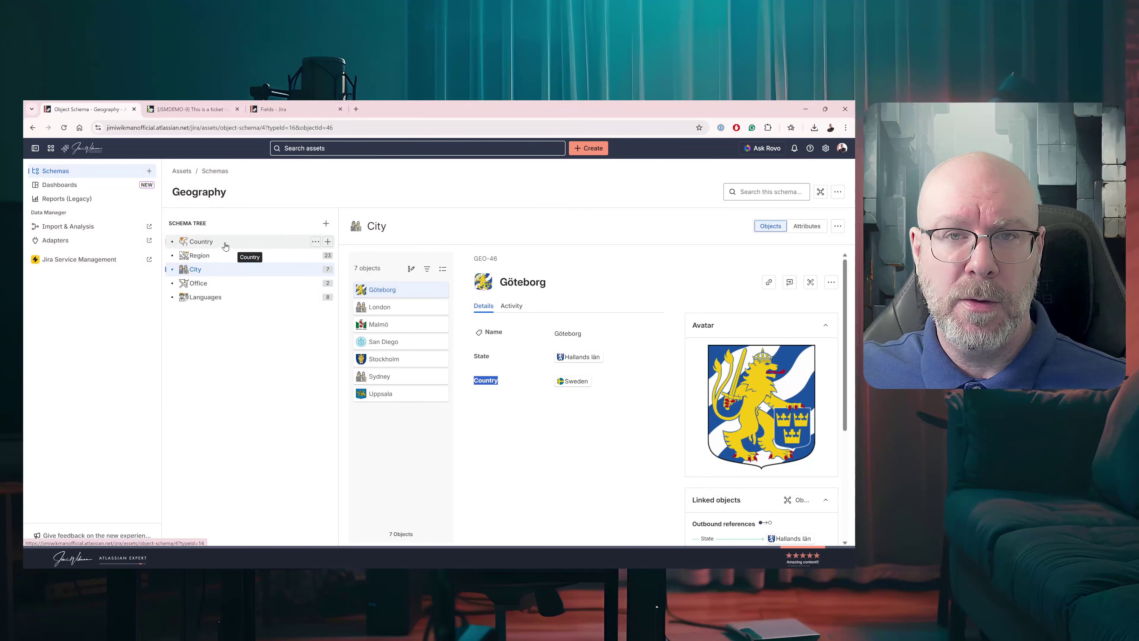
Open the Assets object field configuration for the Country custom field from its contexts and default values
{"action": "left_click", "coordinate": [273, 111]}
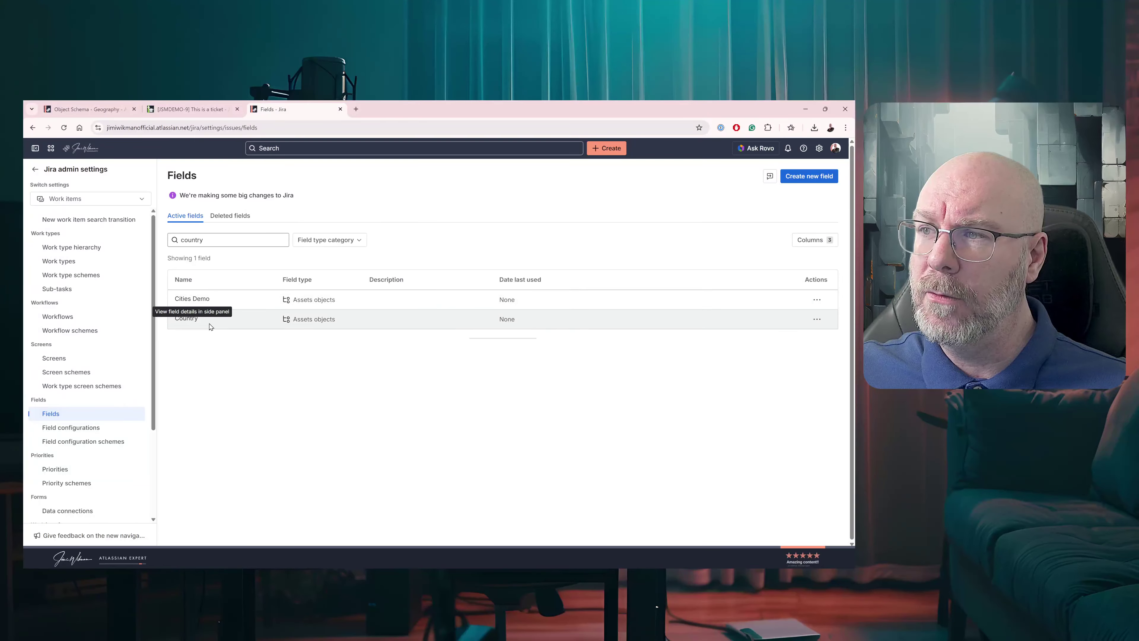
{"action": "left_click_drag", "start_coordinate": [337, 321], "coordinate": [296, 320]}
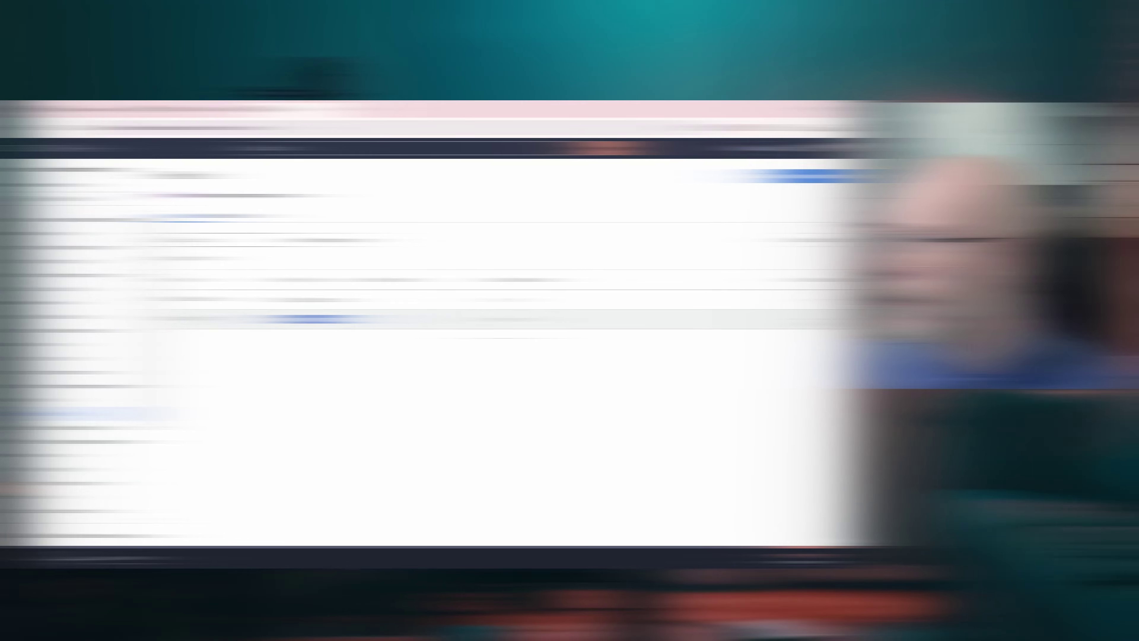
{"action": "left_click", "coordinate": [817, 319]}
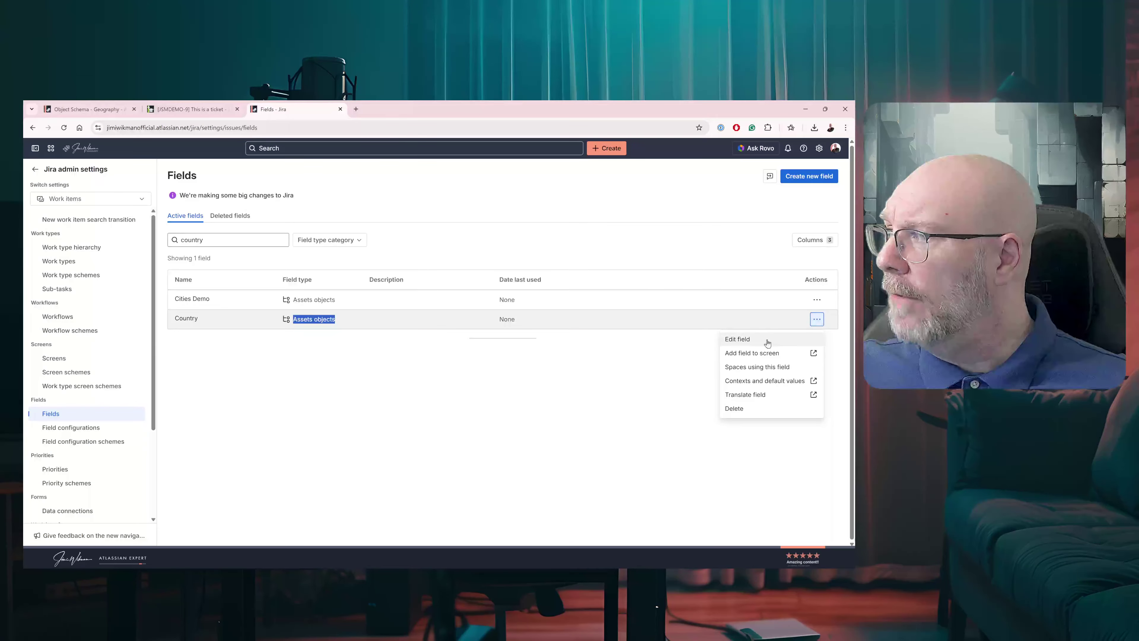
{"action": "left_click", "coordinate": [758, 381]}
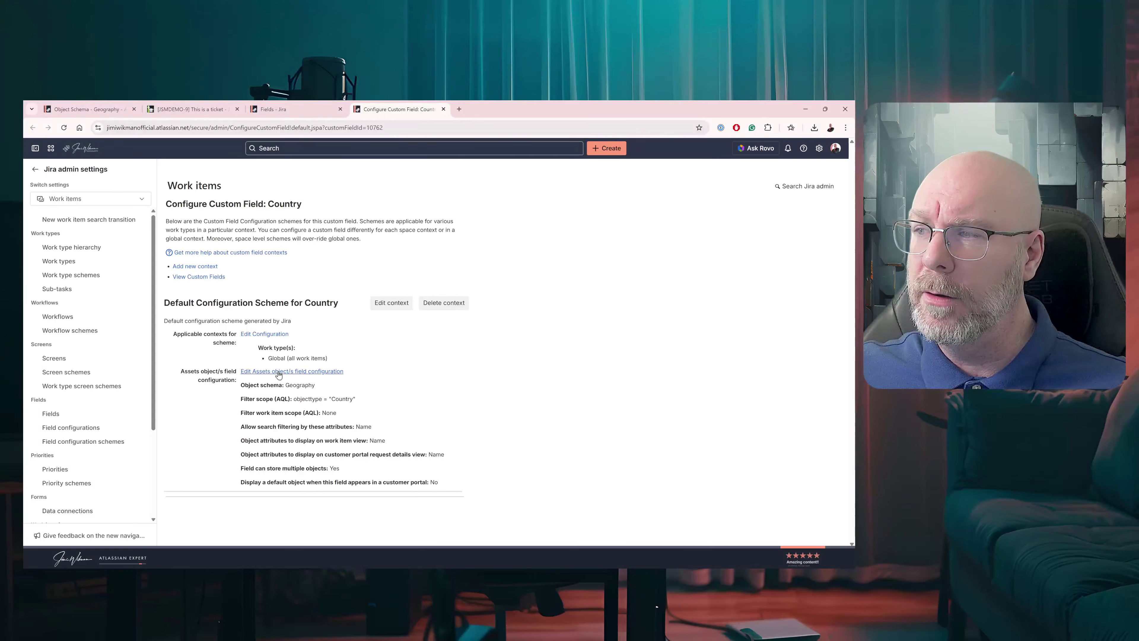
{"action": "left_click", "coordinate": [278, 372]}
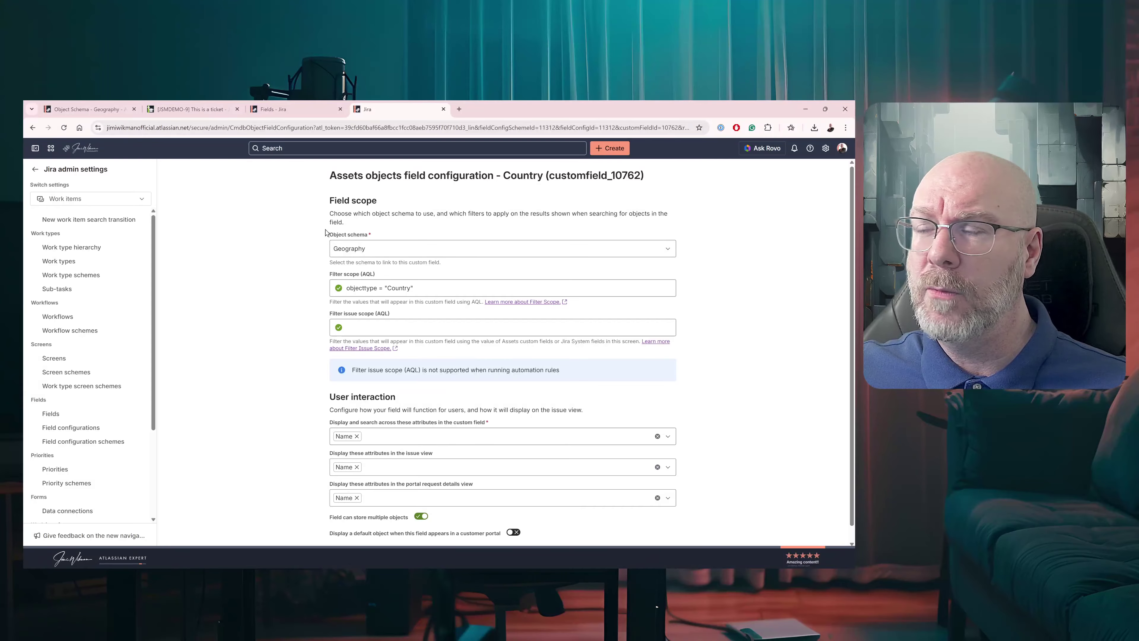
Compare the Country field's schema, filter scope and displayed attributes with the Country object type in the Geography schema
{"action": "left_click", "coordinate": [84, 110]}
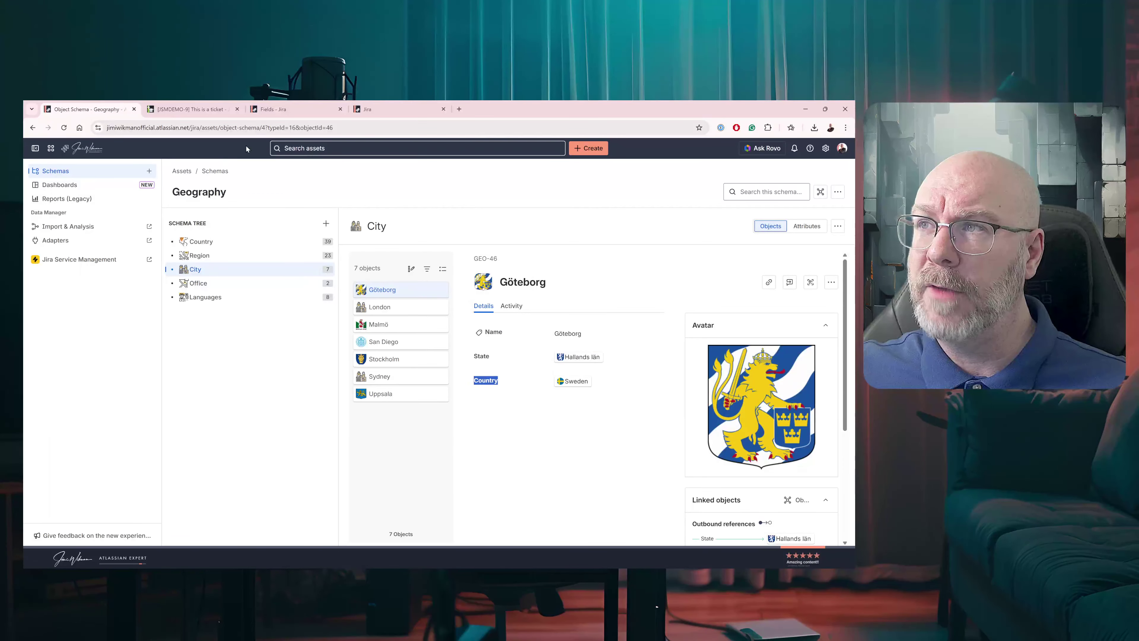
{"action": "left_click", "coordinate": [373, 109]}
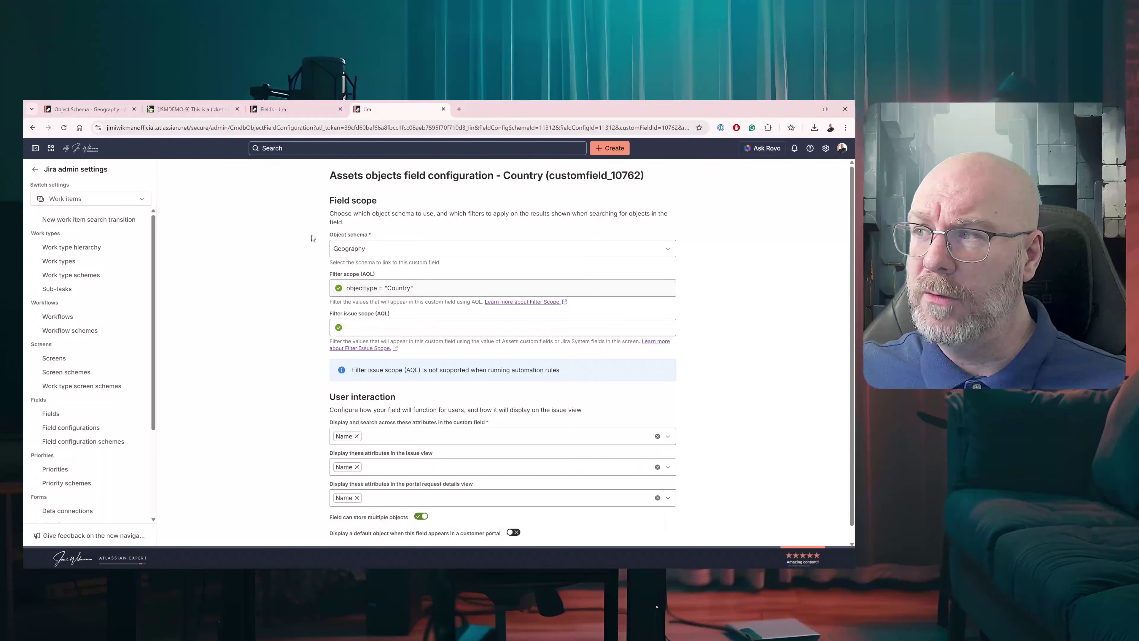
{"action": "left_click", "coordinate": [85, 109]}
{"action": "left_click", "coordinate": [221, 247]}
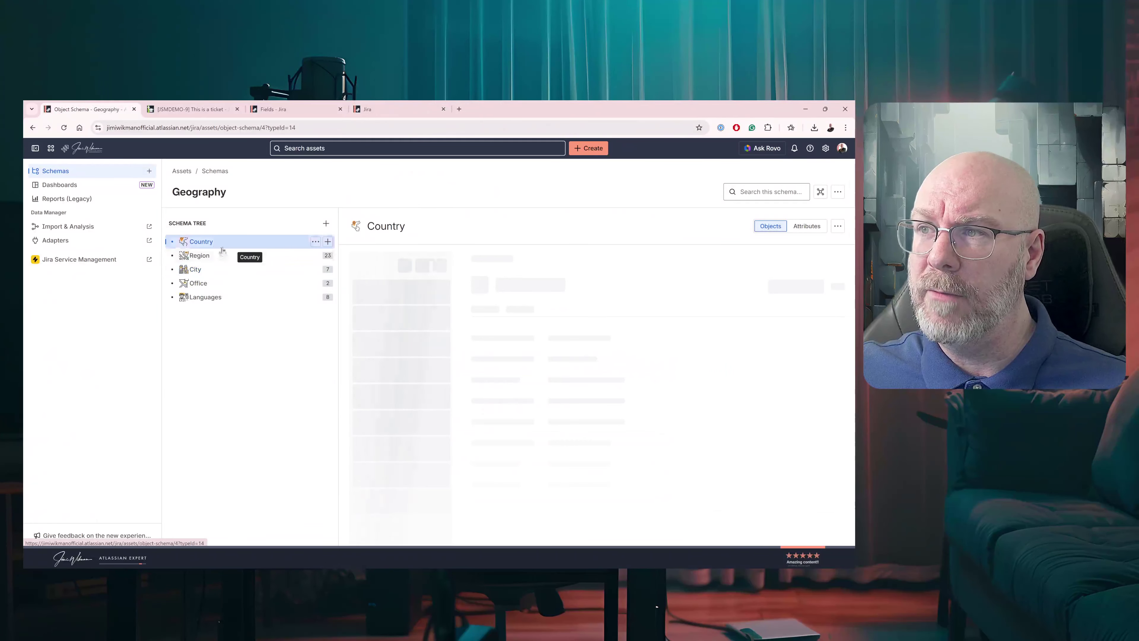
{"action": "left_click", "coordinate": [380, 109]}
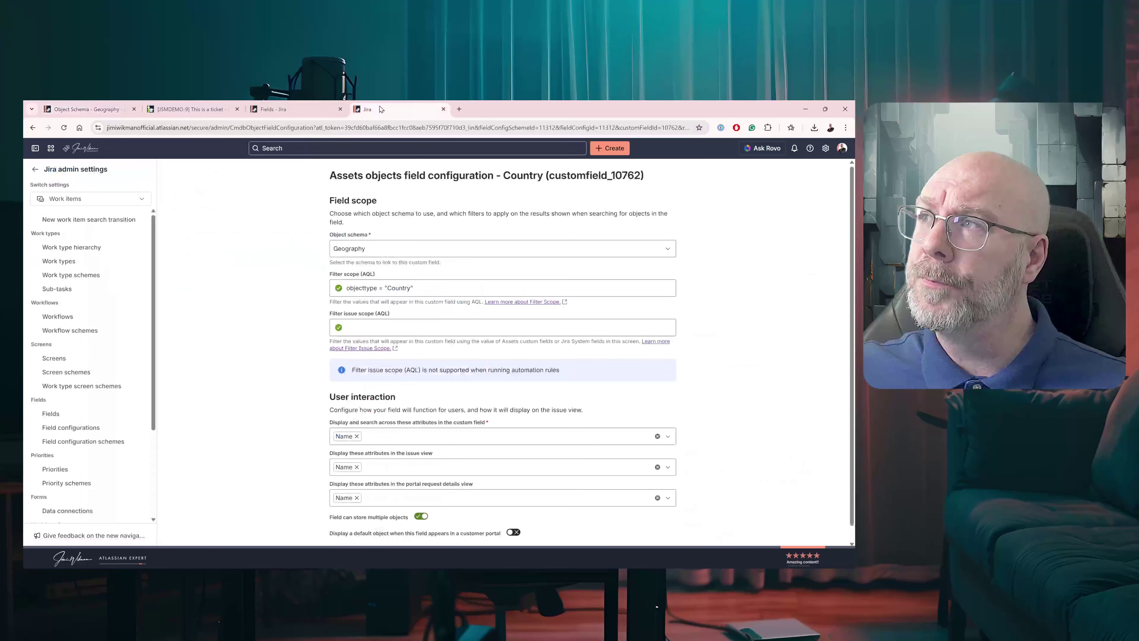
{"action": "scroll", "coordinate": [311, 333], "scroll_direction": "down", "scroll_amount": 1}
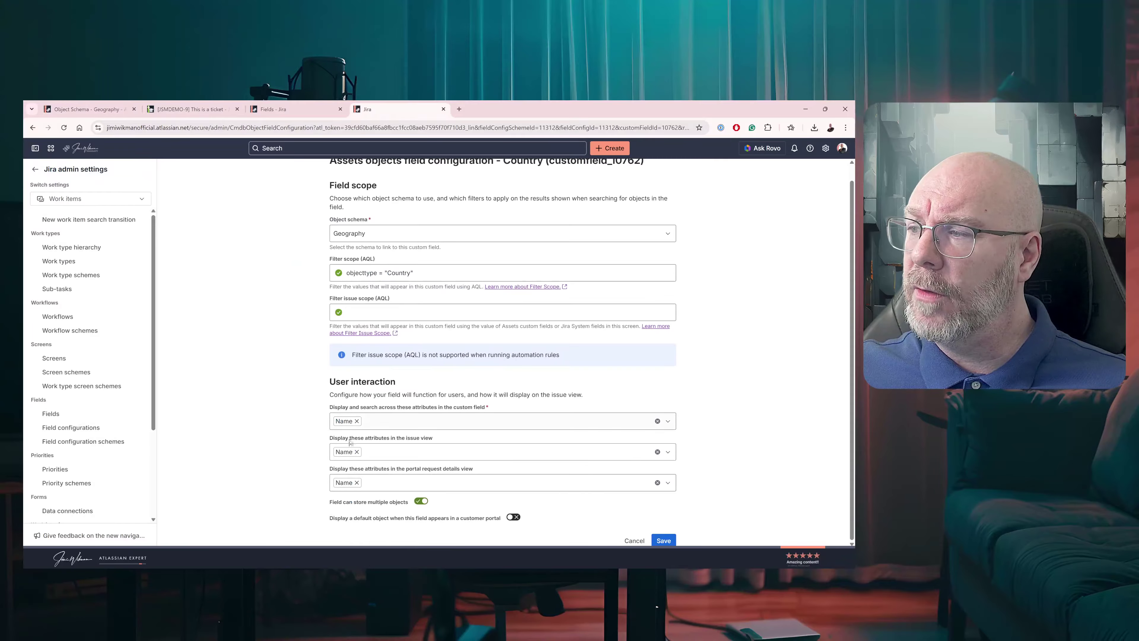
{"action": "left_click", "coordinate": [106, 110]}
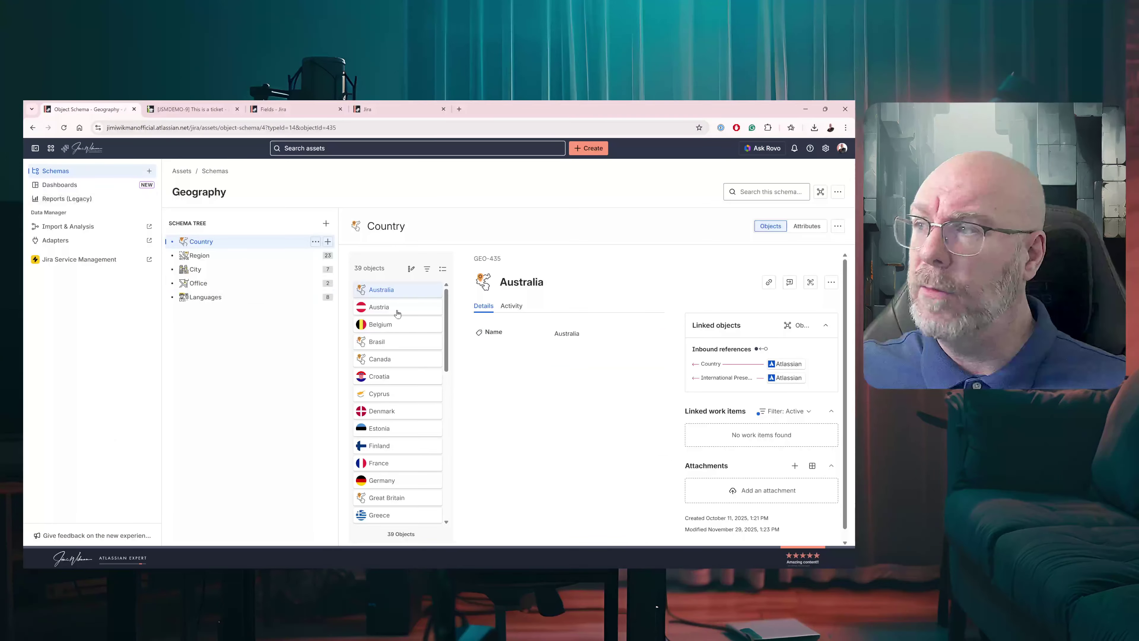
{"action": "left_click", "coordinate": [381, 109]}
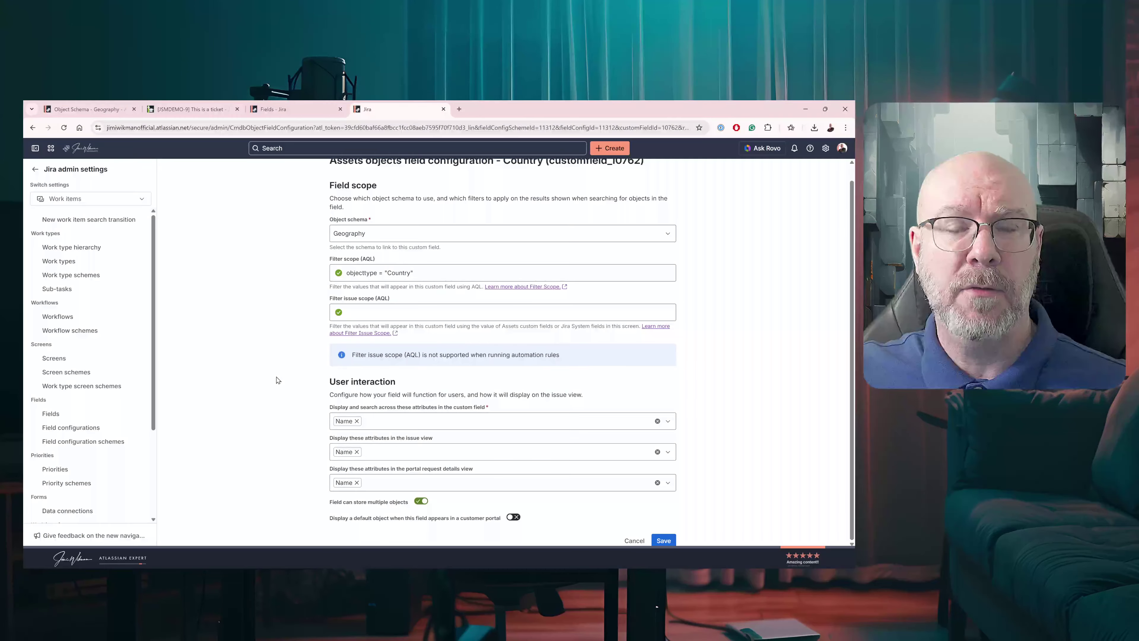
{"action": "left_click", "coordinate": [89, 110]}
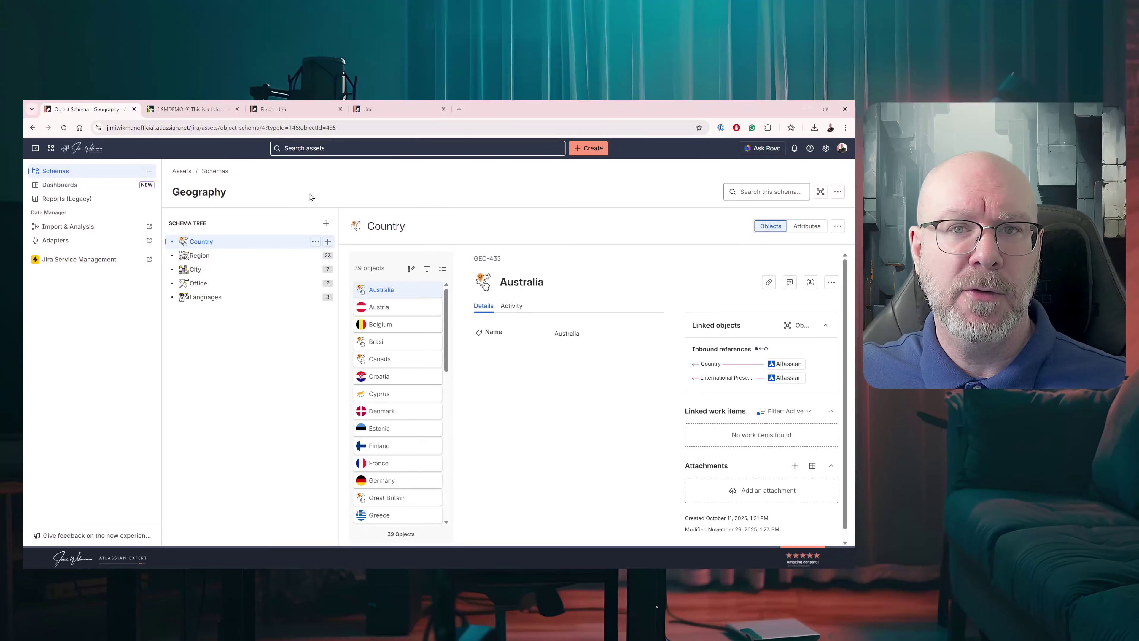
{"action": "left_click", "coordinate": [394, 109]}
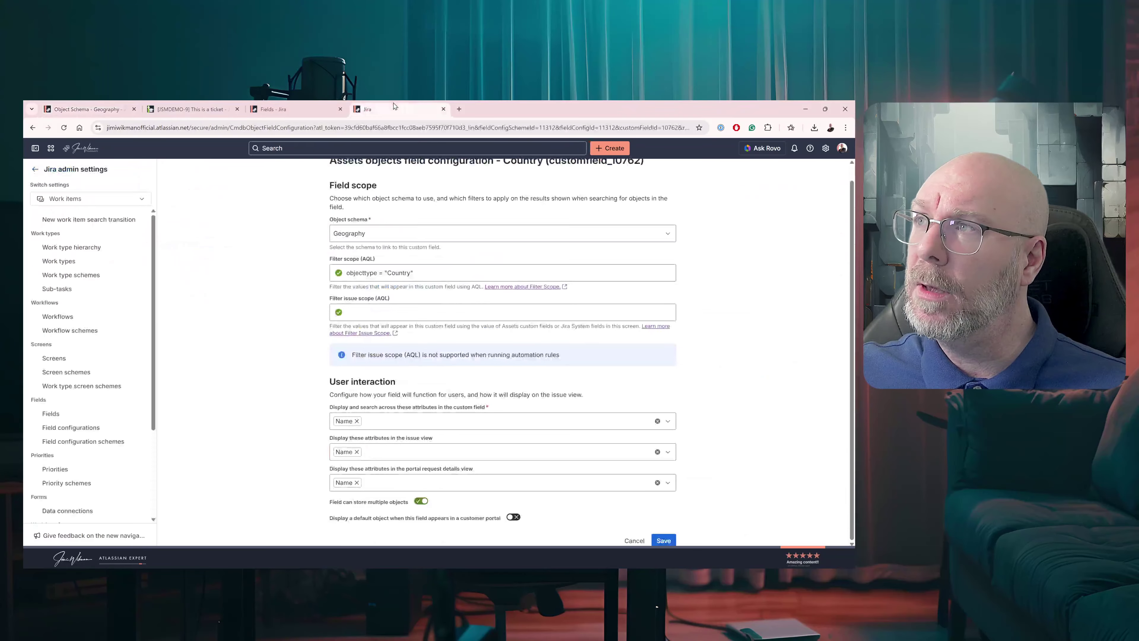
Close the Country field configuration and open the Assets object field configuration for the Cities Demo field
{"action": "left_click", "coordinate": [443, 110]}
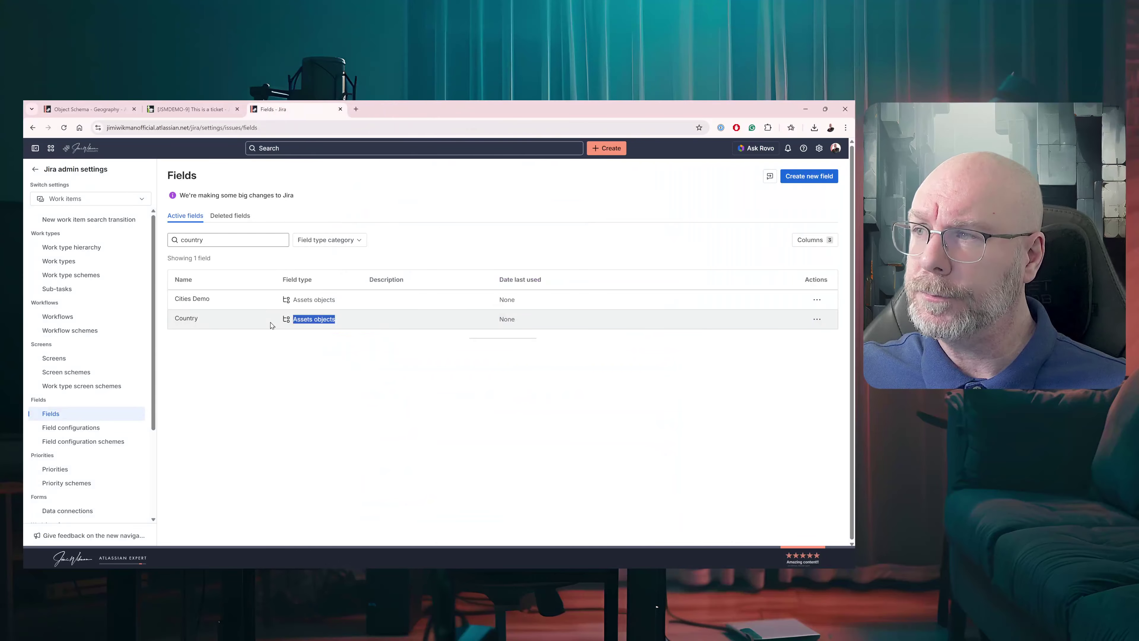
{"action": "left_click", "coordinate": [817, 299]}
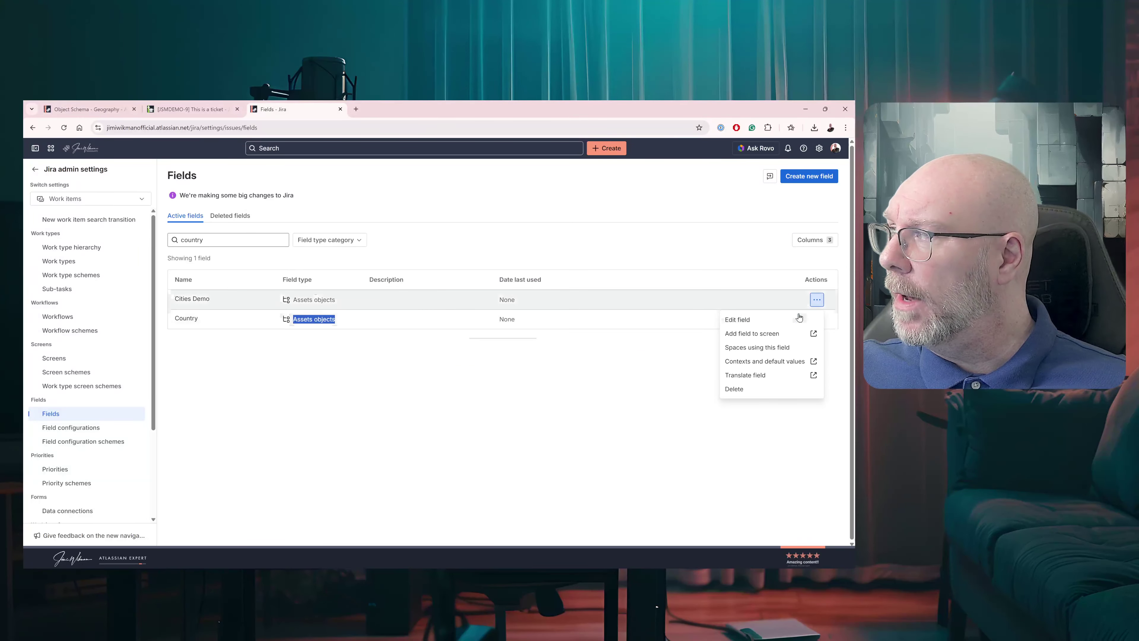
{"action": "left_click", "coordinate": [766, 361]}
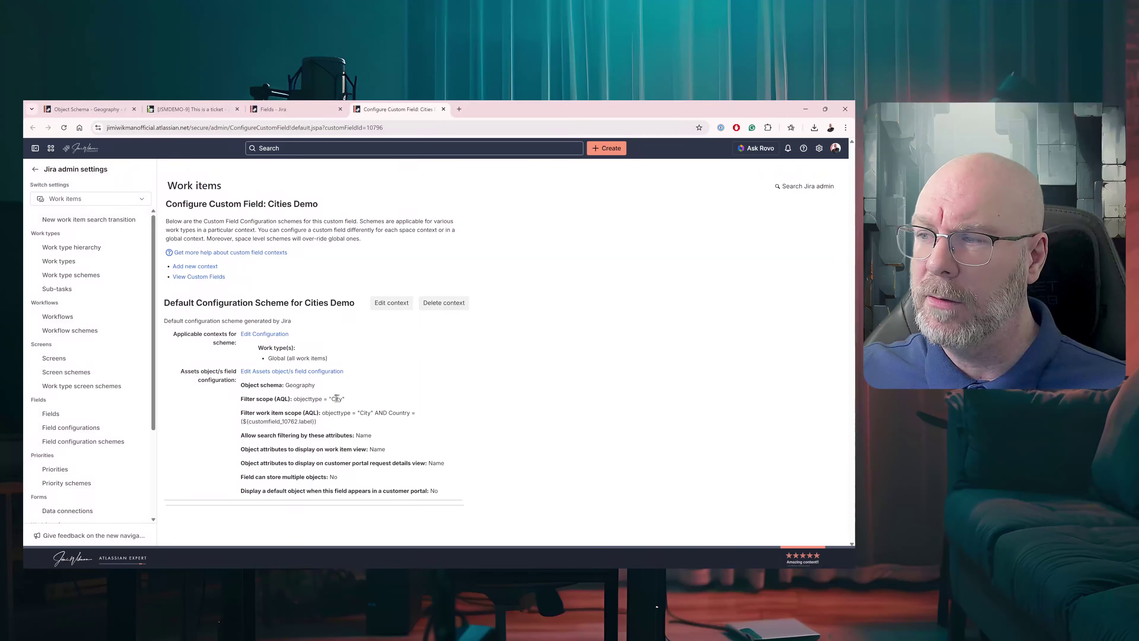
{"action": "left_click", "coordinate": [288, 371]}
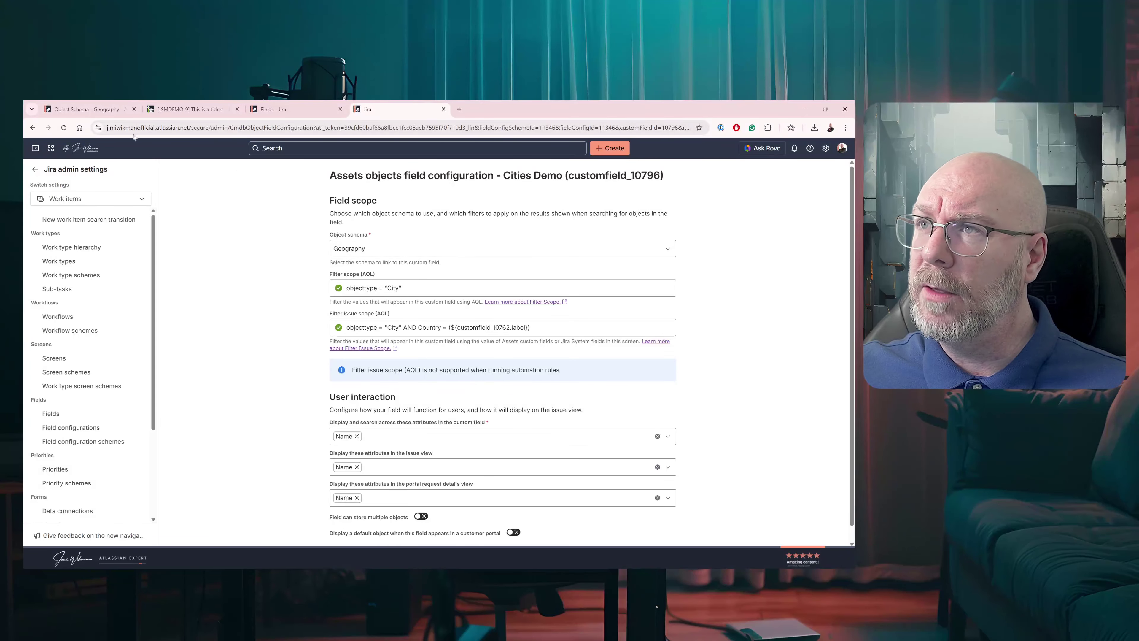
Check the Cities Demo field's object schema and Filter scope query against the object types in the Geography schema
{"action": "left_click", "coordinate": [98, 110]}
{"action": "left_click", "coordinate": [381, 110]}
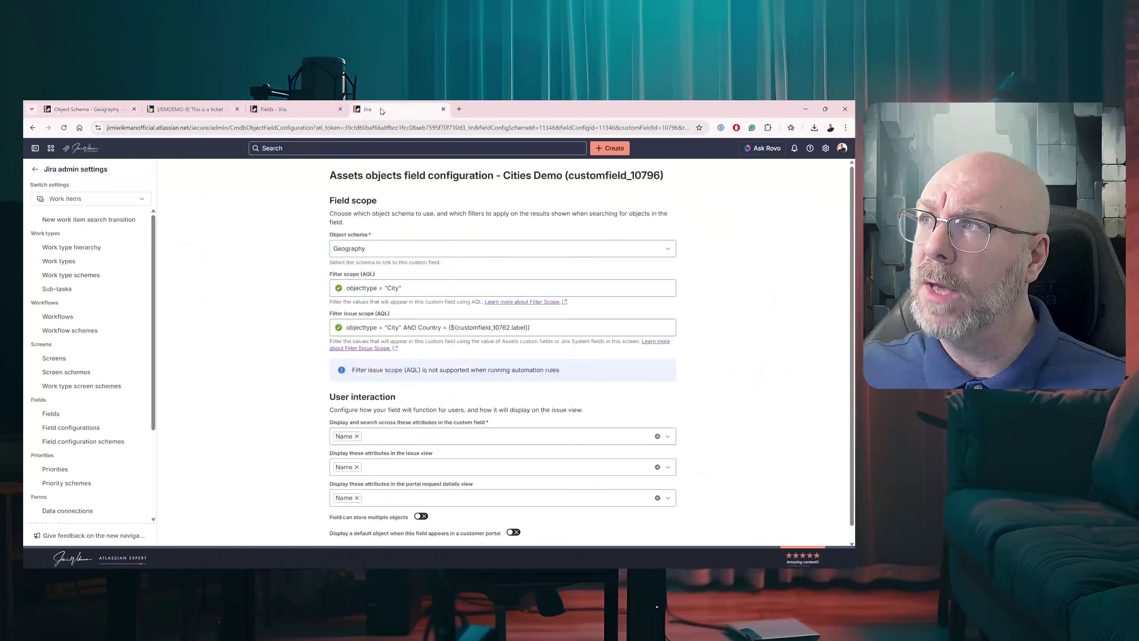
{"action": "left_click_drag", "start_coordinate": [419, 287], "coordinate": [344, 288]}
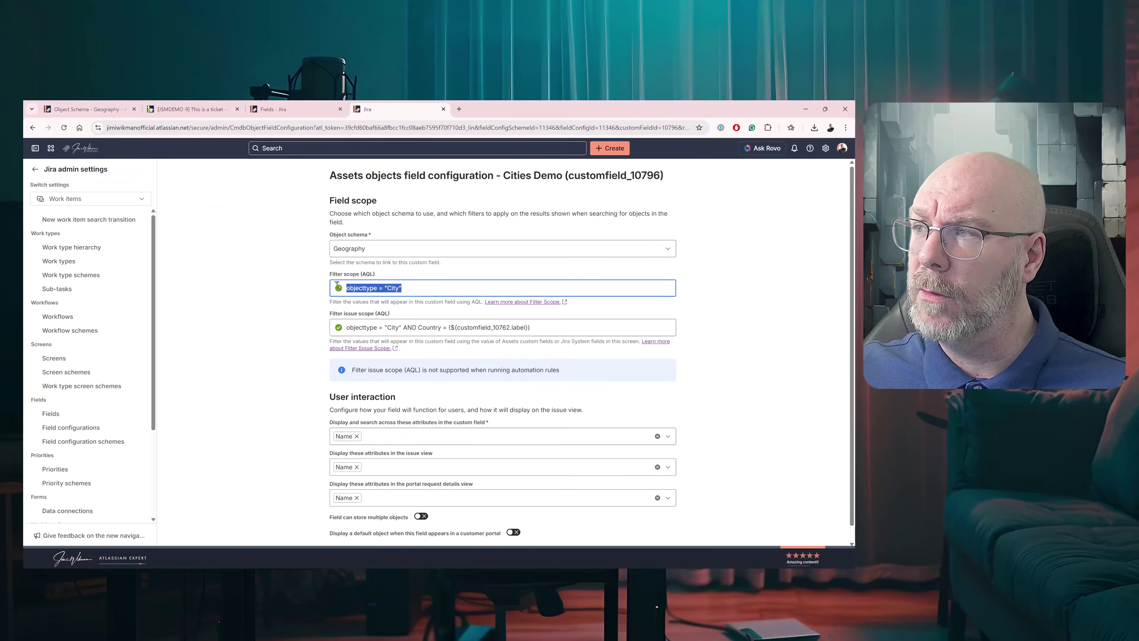
{"action": "left_click", "coordinate": [83, 110]}
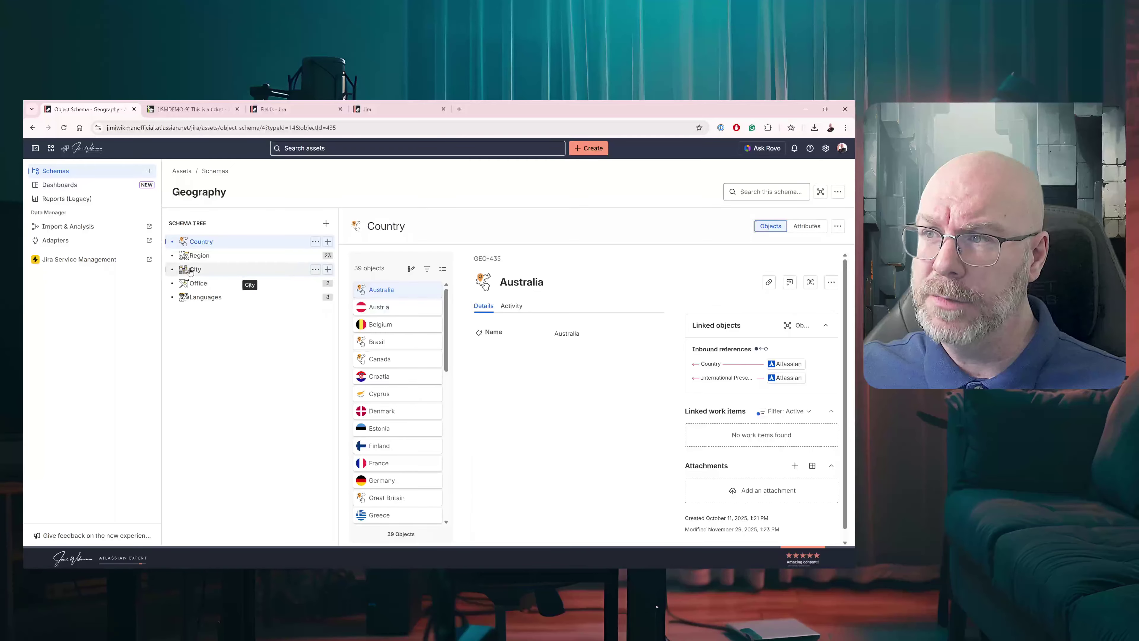
{"action": "left_click", "coordinate": [381, 110]}
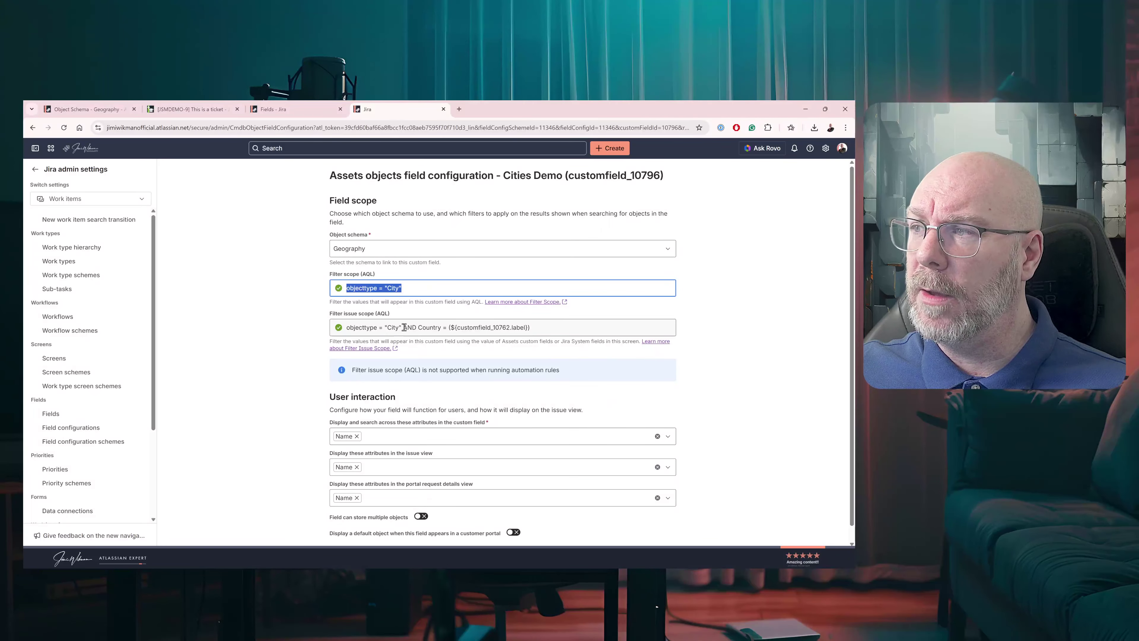
Examine the City and Country parts of the Filter issue scope query and match them to the Göteborg object's Country attribute
{"action": "left_click_drag", "start_coordinate": [402, 328], "coordinate": [337, 327]}
{"action": "left_click_drag", "start_coordinate": [418, 328], "coordinate": [440, 326]}
{"action": "key", "text": "ctrl+1"}
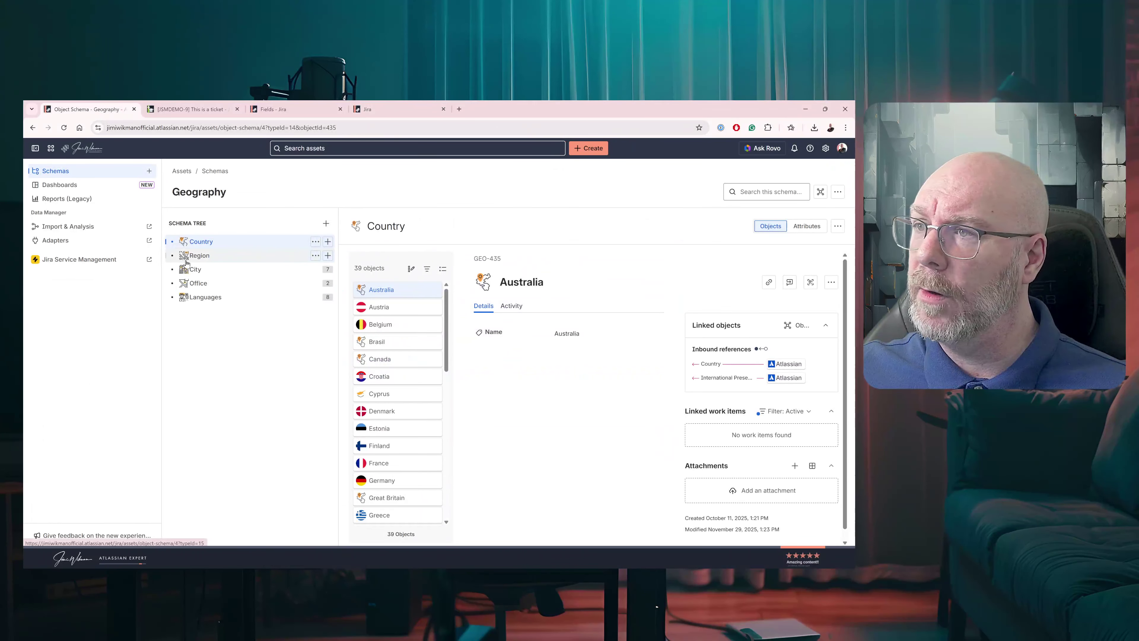
{"action": "left_click", "coordinate": [200, 256]}
{"action": "left_click", "coordinate": [195, 269]}
{"action": "left_click_drag", "start_coordinate": [495, 416], "coordinate": [480, 380]}
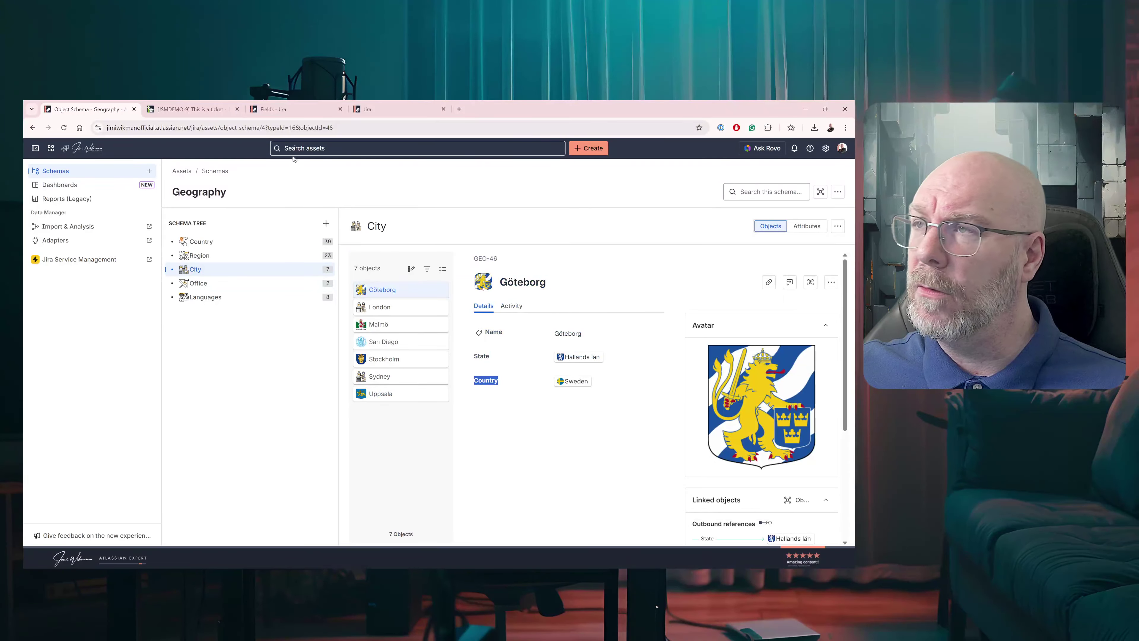
Examine the custom field placeholder and its ID number in the Cities Demo Filter issue scope query
{"action": "left_click", "coordinate": [394, 109]}
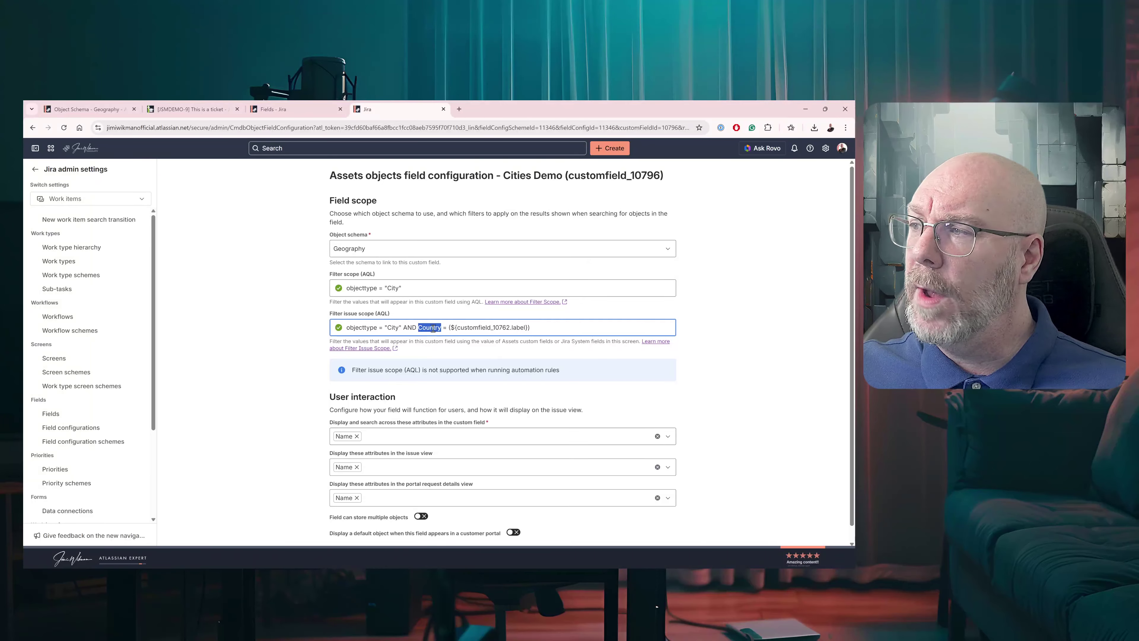
{"action": "left_click", "coordinate": [449, 327]}
{"action": "left_click_drag", "start_coordinate": [450, 328], "coordinate": [537, 330]}
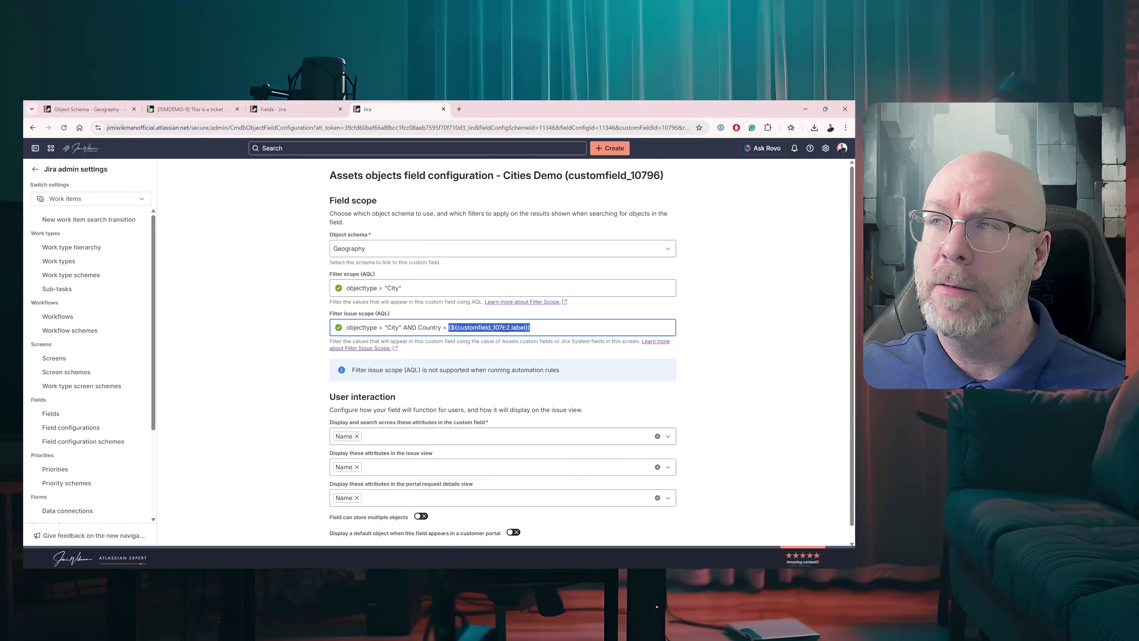
{"action": "left_click", "coordinate": [511, 327]}
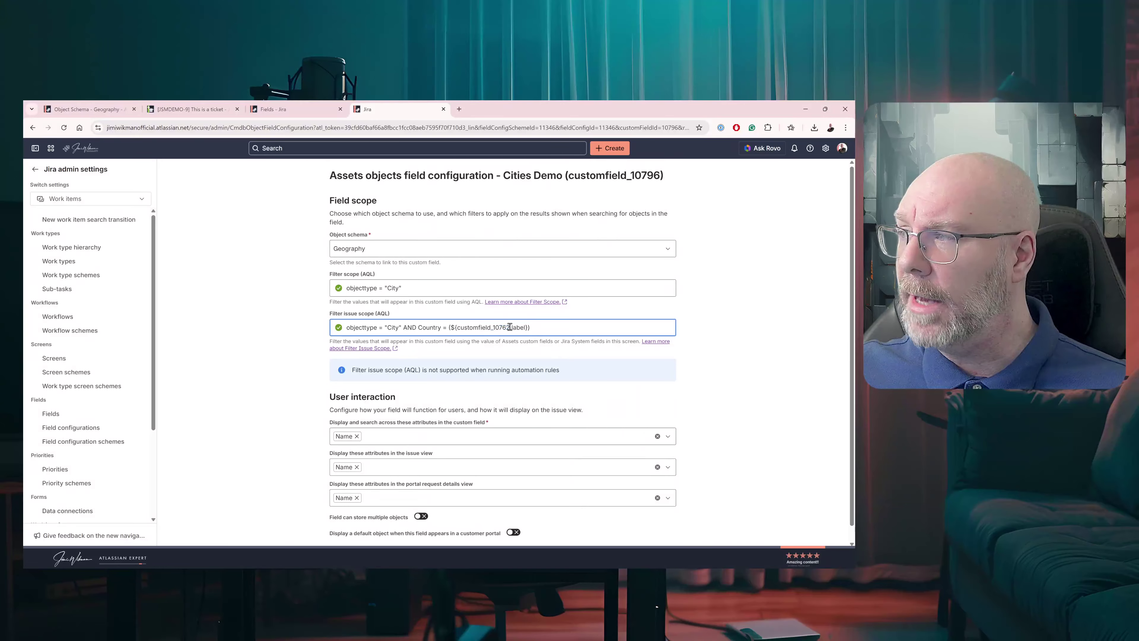
{"action": "left_click_drag", "start_coordinate": [510, 328], "coordinate": [502, 328]}
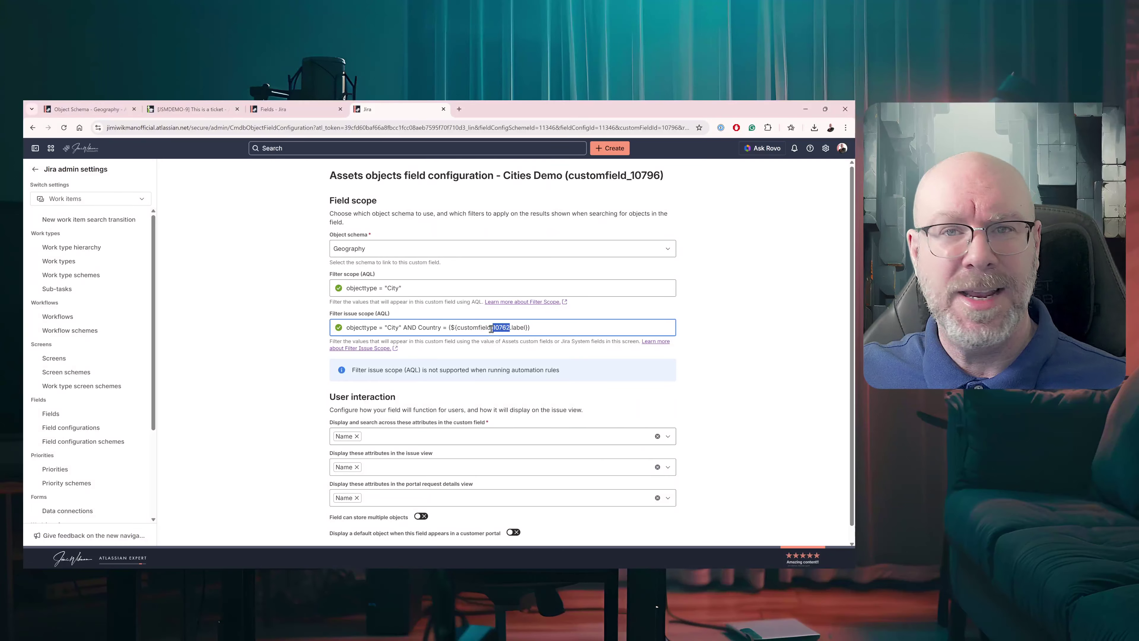
Look up the Country field's ID in the address of its contexts page and match it to the Cities Demo query
{"action": "left_click", "coordinate": [276, 110]}
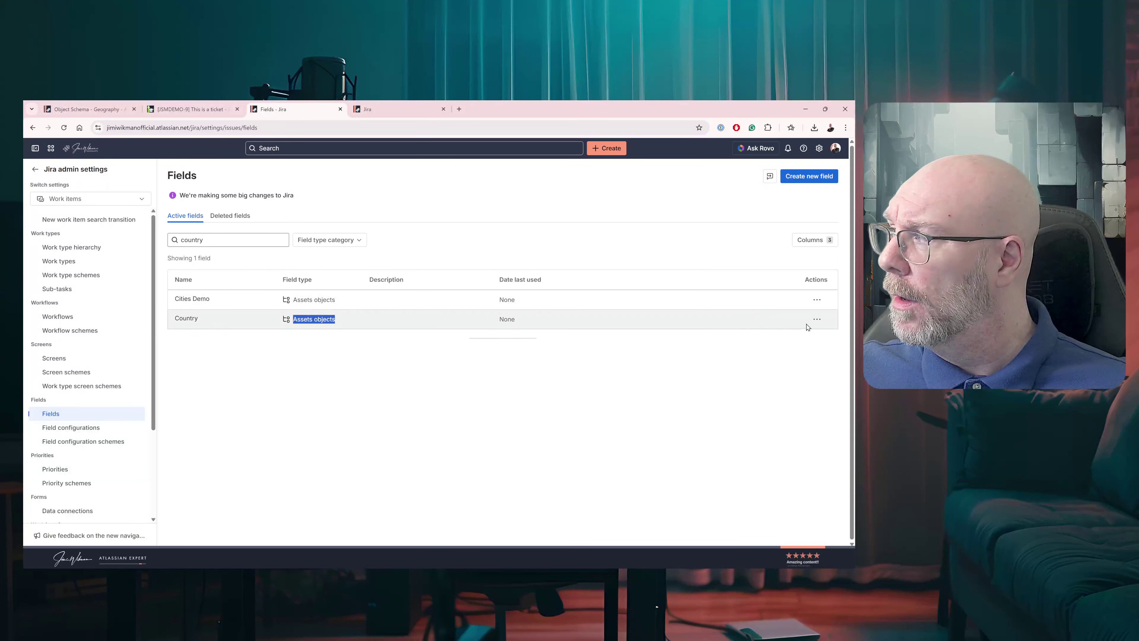
{"action": "left_click", "coordinate": [816, 319]}
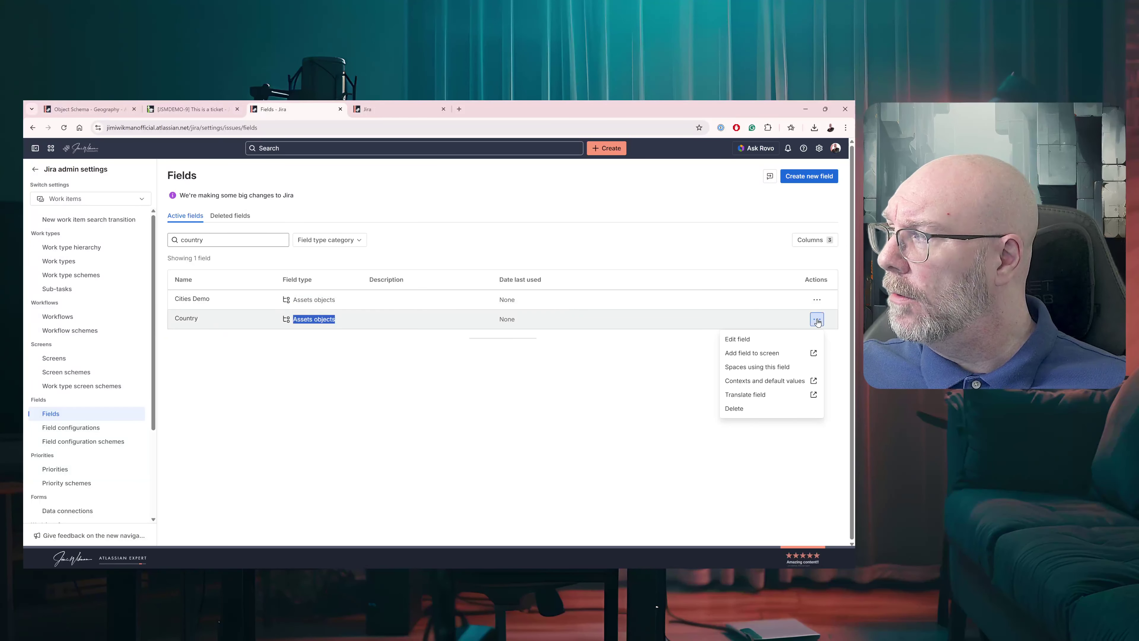
{"action": "left_click", "coordinate": [772, 381]}
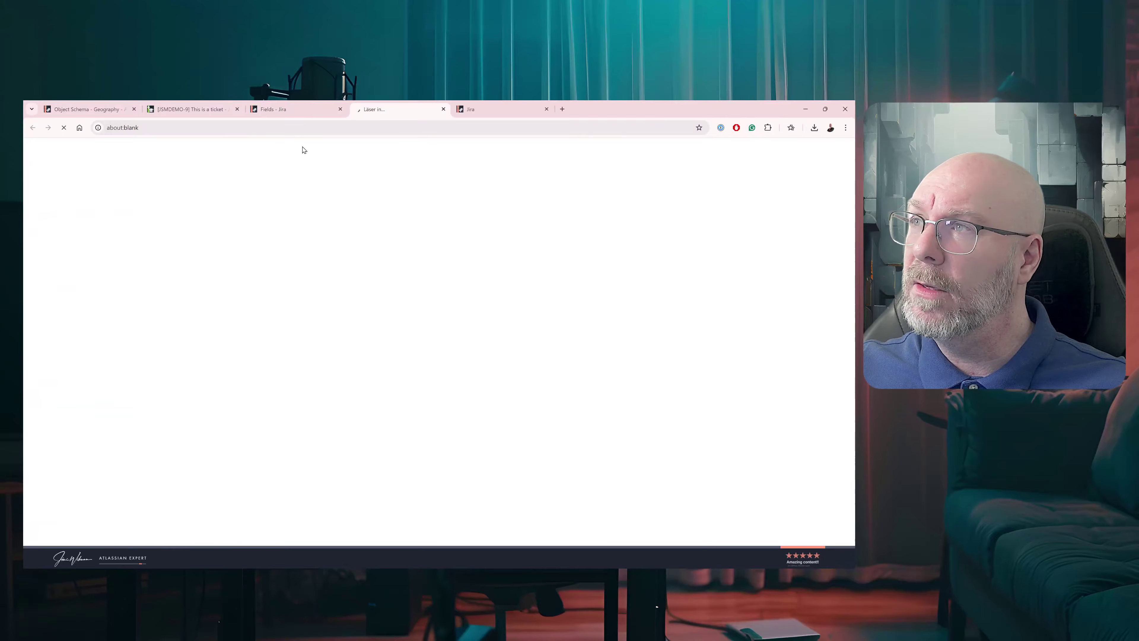
{"action": "left_click_drag", "start_coordinate": [326, 128], "coordinate": [384, 128]}
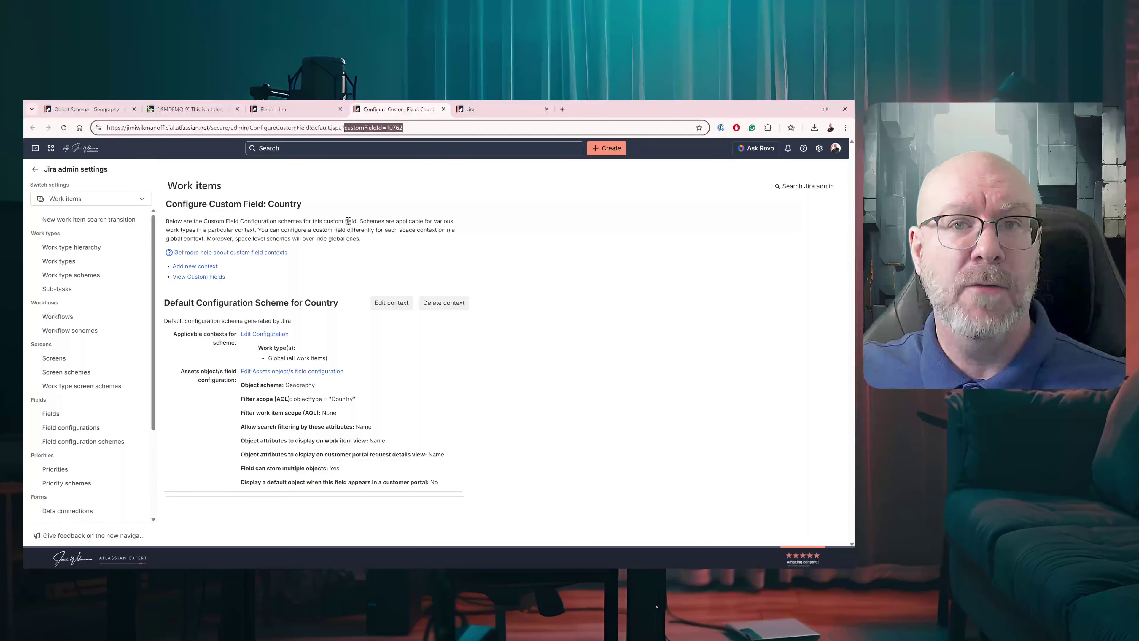
{"action": "left_click", "coordinate": [443, 109]}
{"action": "left_click", "coordinate": [399, 113]}
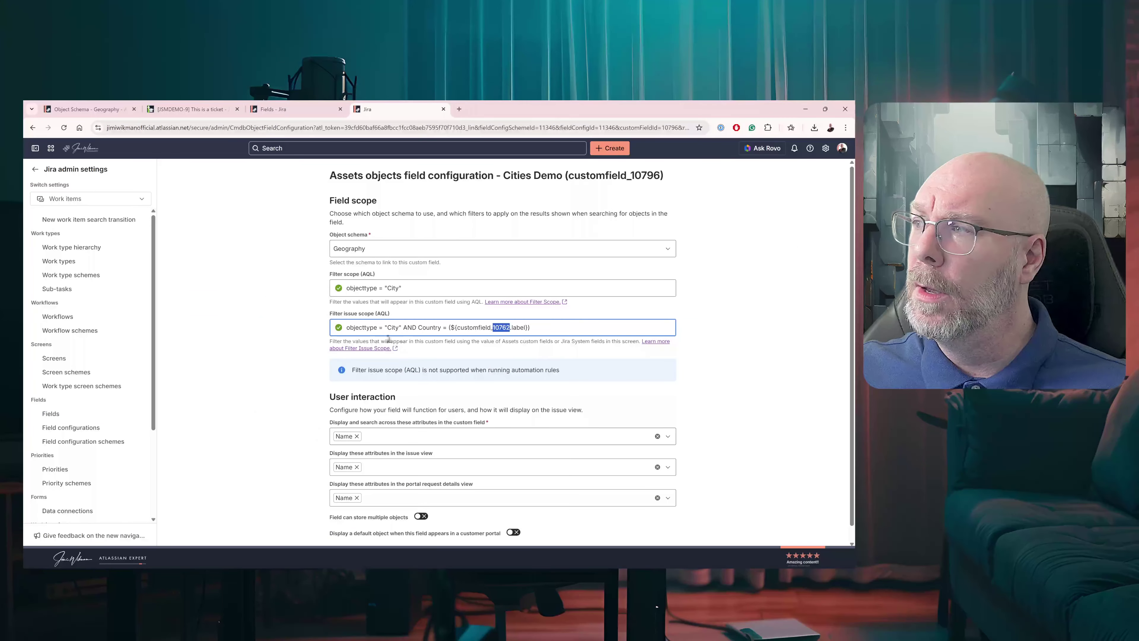
{"action": "left_click", "coordinate": [448, 327]}
{"action": "left_click", "coordinate": [313, 326]}
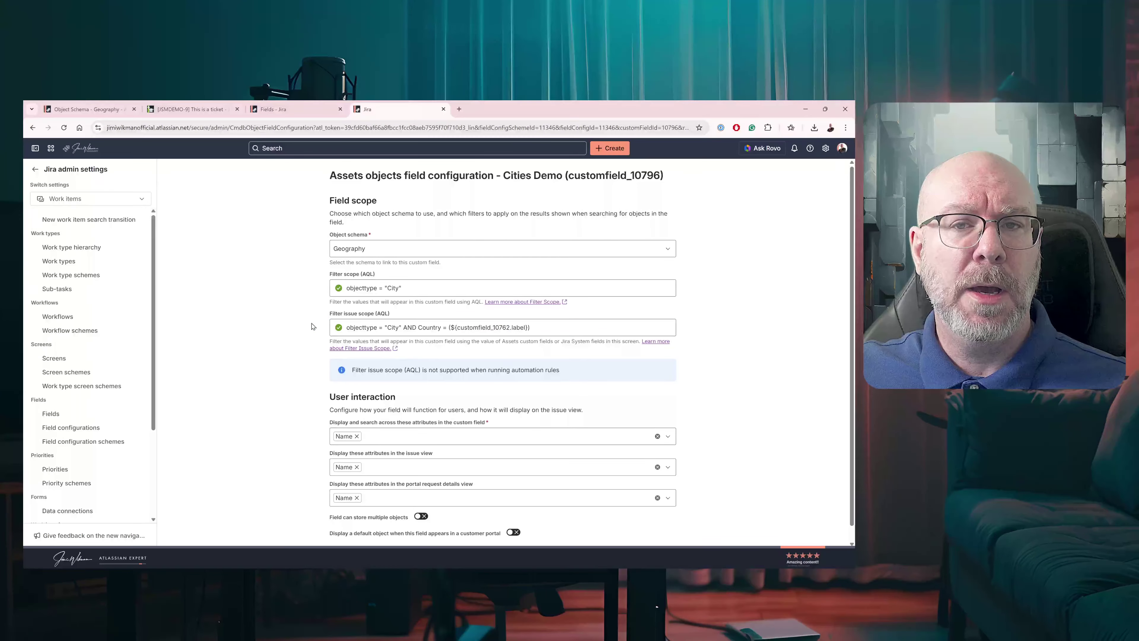
Add Sweden to the Country field of ticket JSMDEMO-9 and save it
{"action": "left_click", "coordinate": [175, 110]}
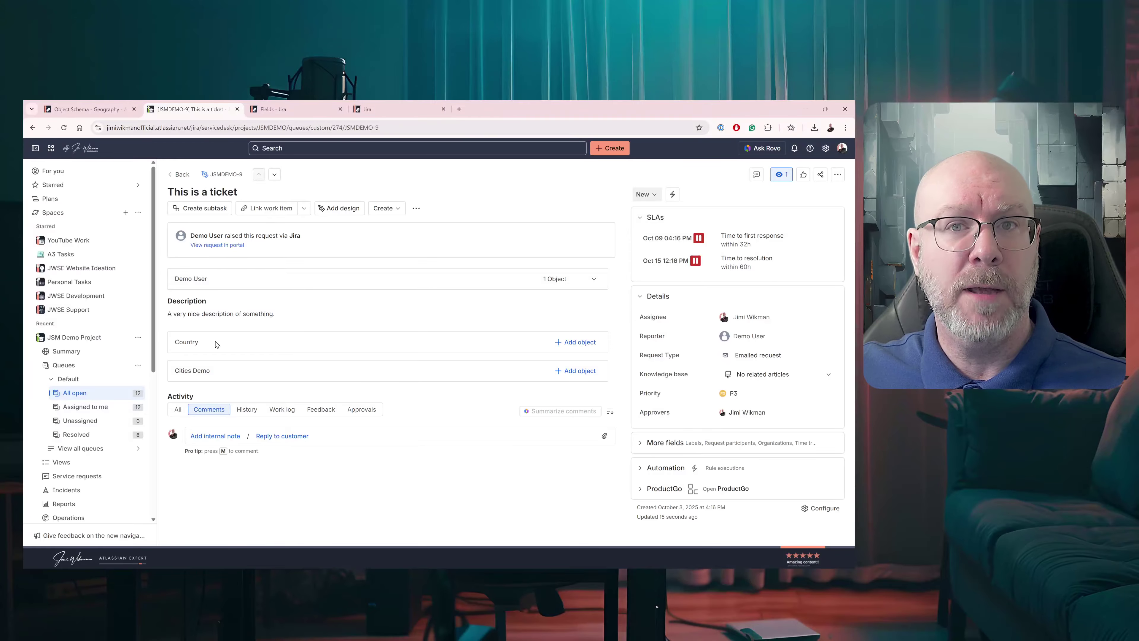
{"action": "left_click", "coordinate": [579, 342]}
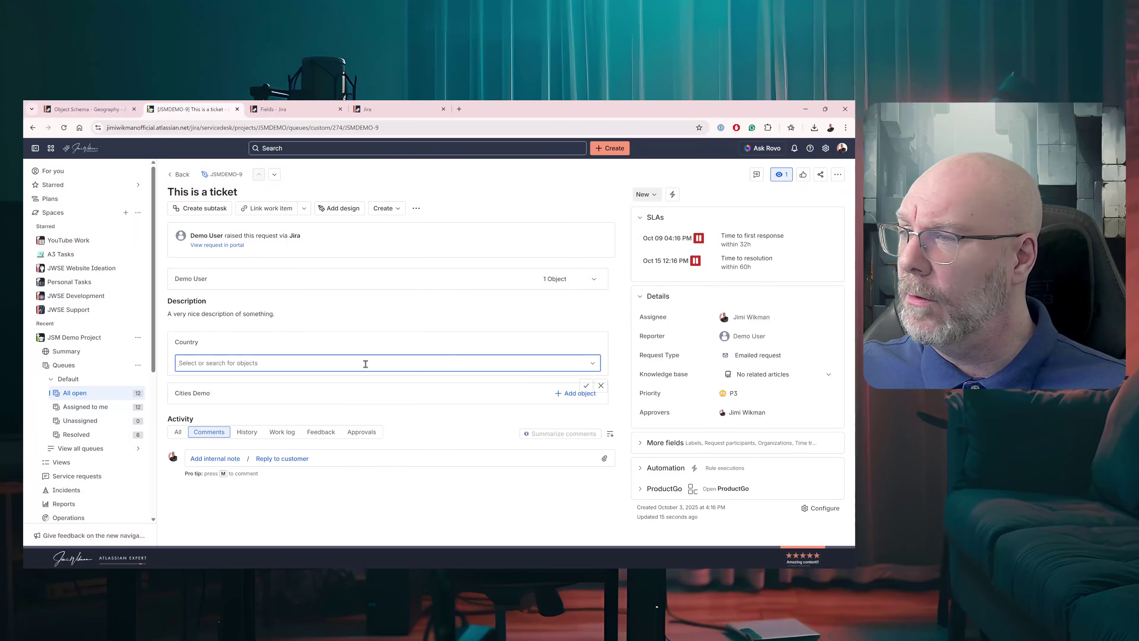
{"action": "type", "text": "sw"}
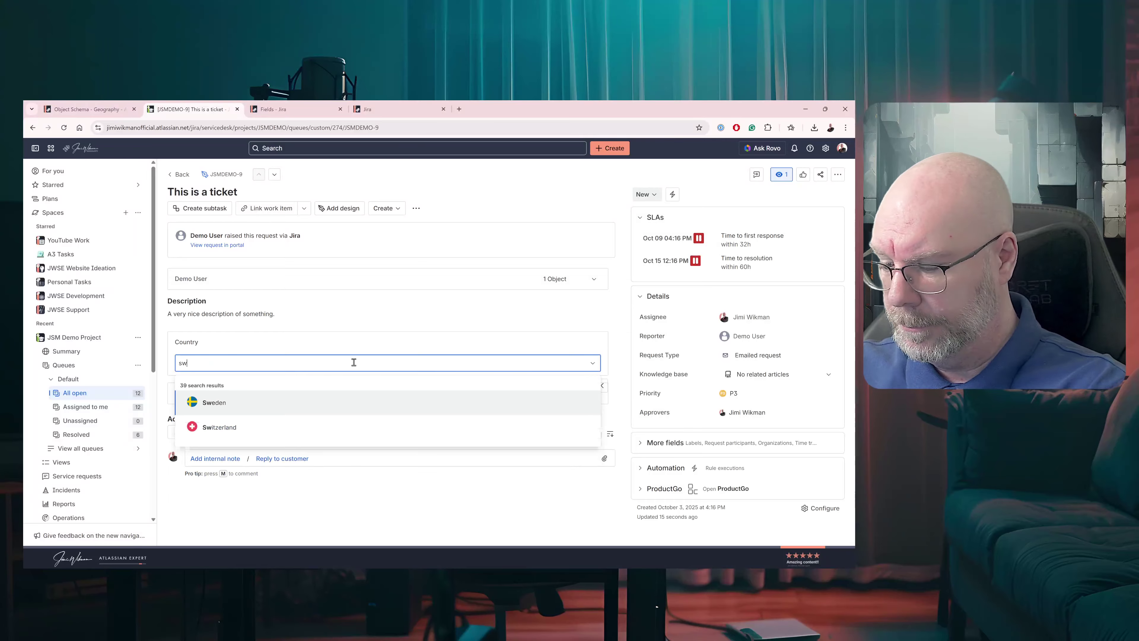
{"action": "type", "text": "eden"}
{"action": "left_click", "coordinate": [245, 402]}
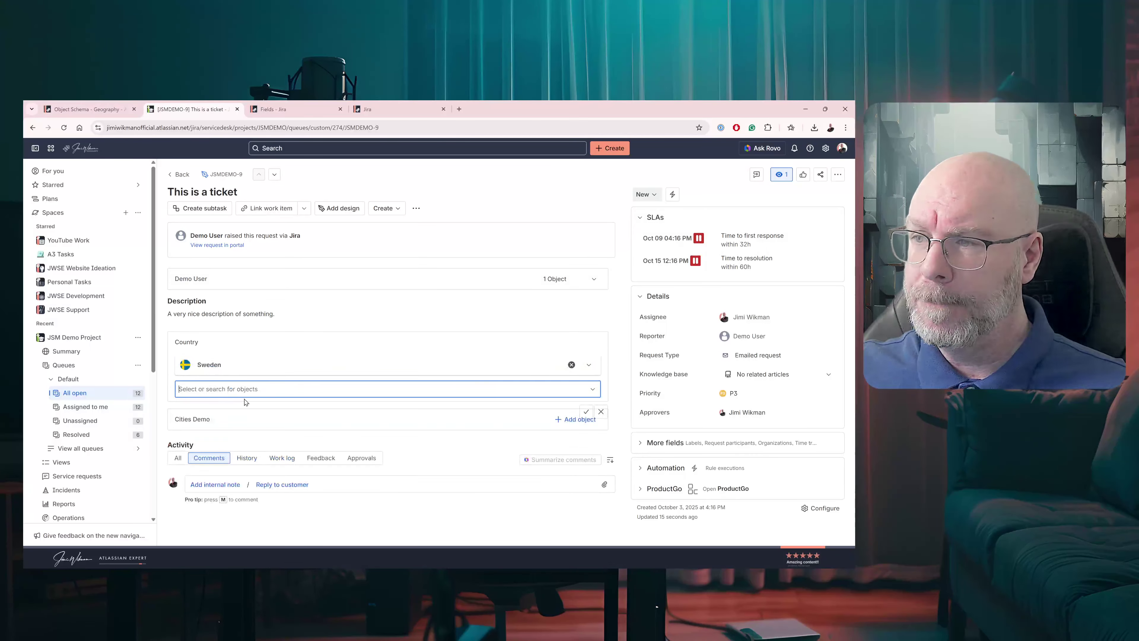
{"action": "left_click", "coordinate": [586, 412]}
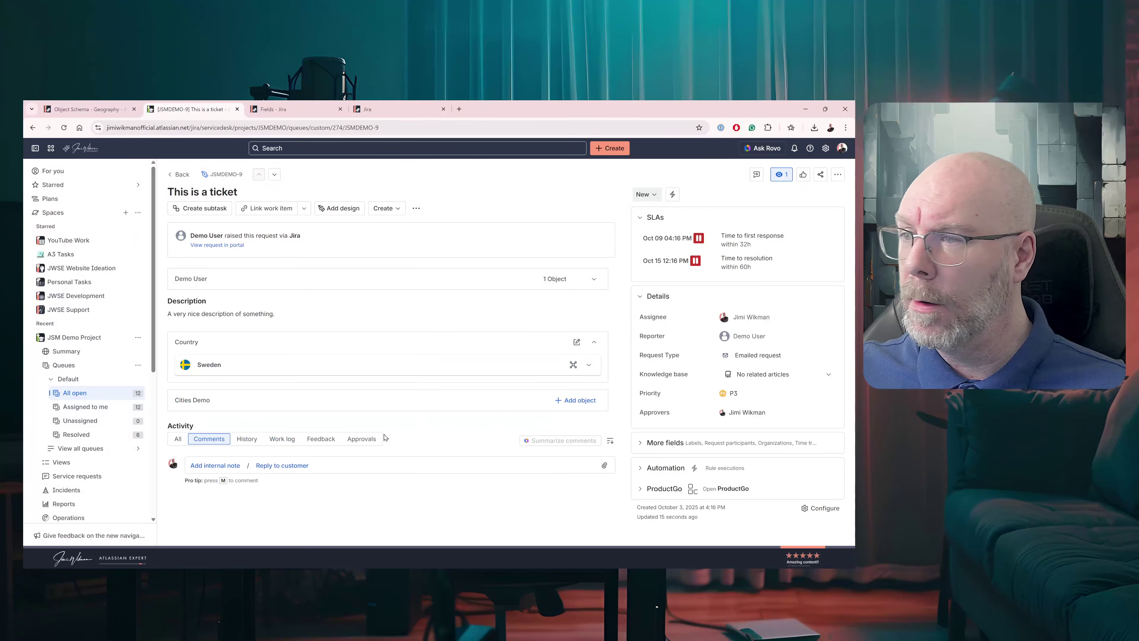
Check which city choices the Cities Demo field offers on the ticket
{"action": "left_click", "coordinate": [583, 401]}
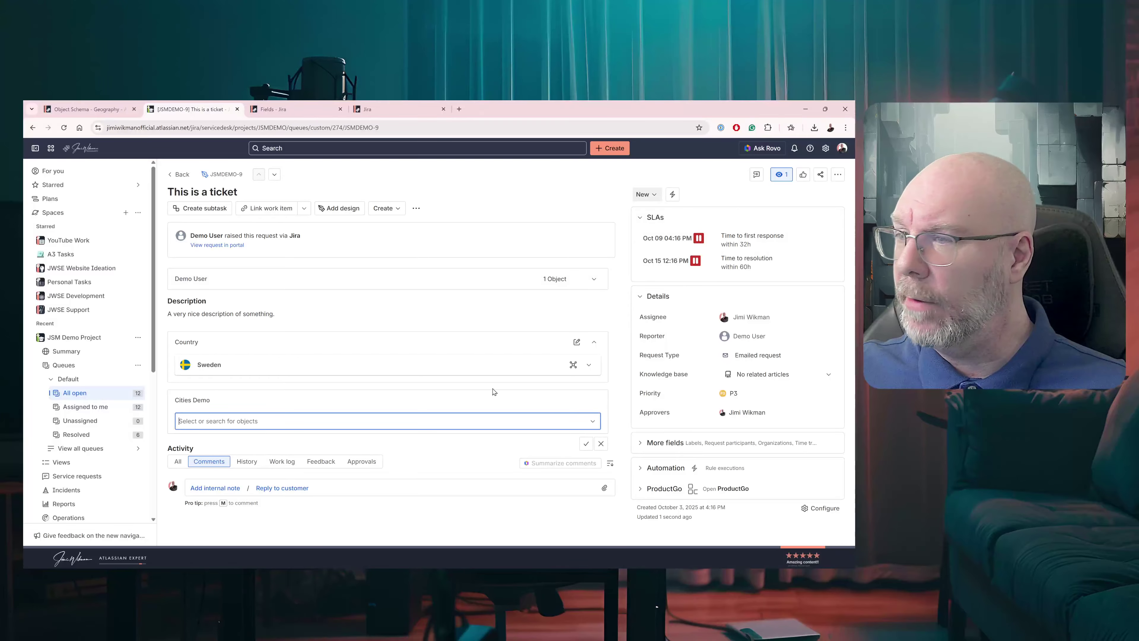
{"action": "left_click", "coordinate": [369, 424]}
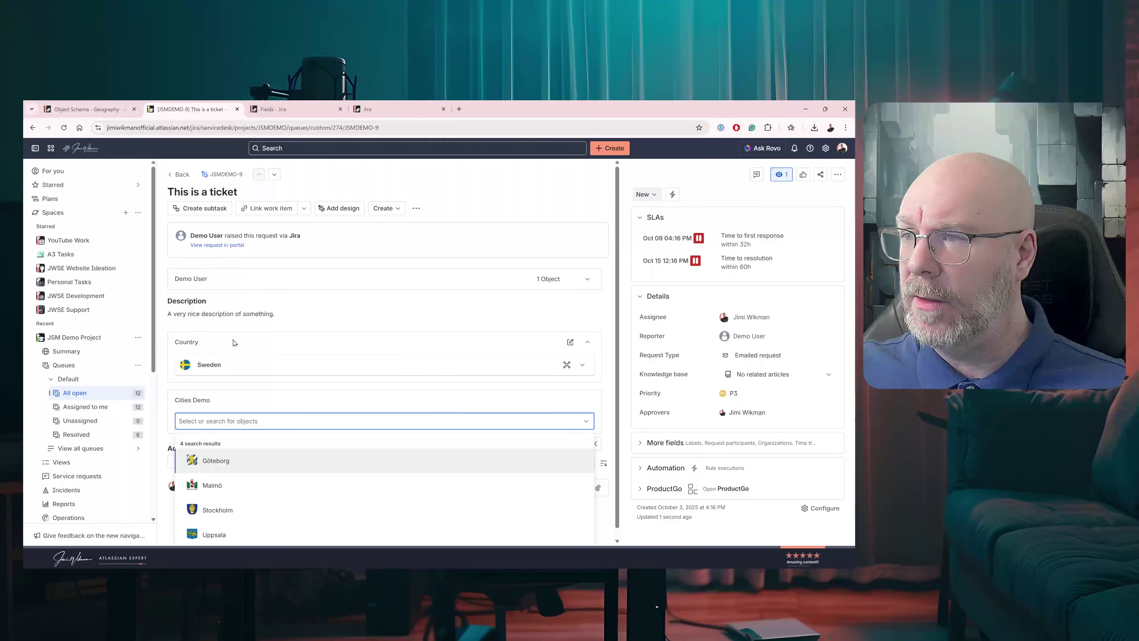
Cancel the Cities Demo edit and add United States as a second object in the ticket's Country field
{"action": "left_click", "coordinate": [570, 342]}
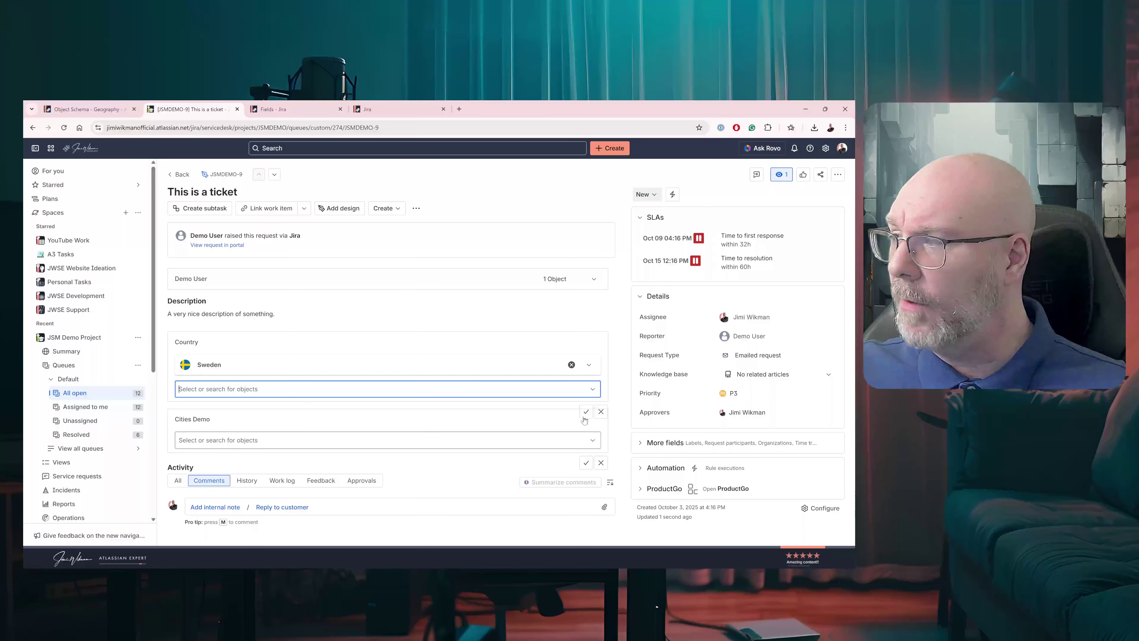
{"action": "left_click", "coordinate": [601, 463]}
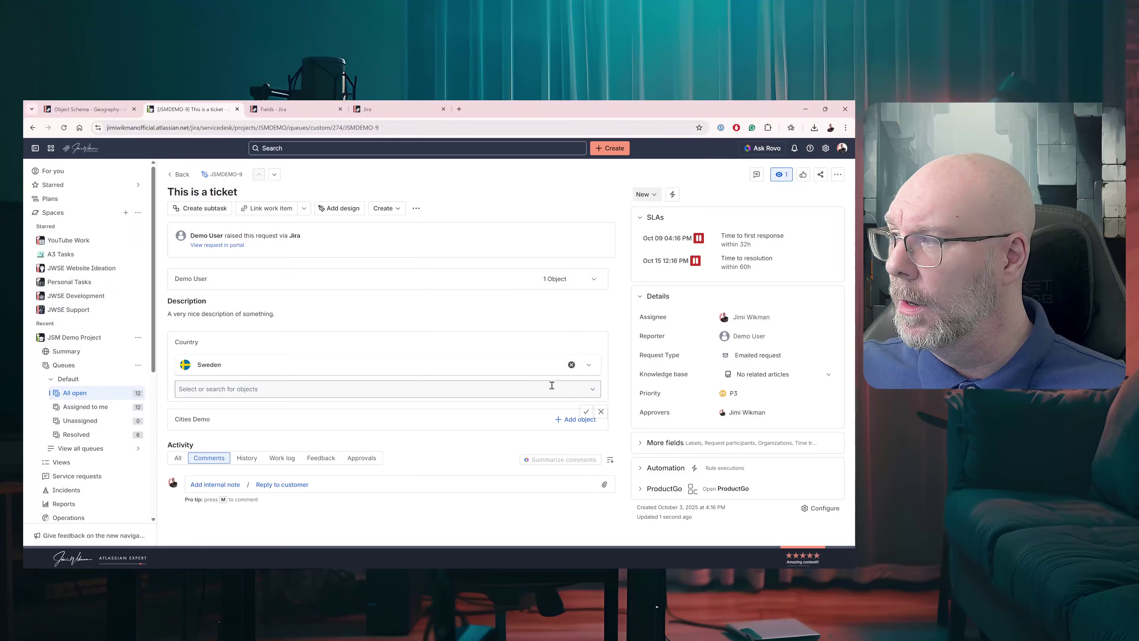
{"action": "left_click", "coordinate": [520, 386]}
{"action": "type", "text": "un"}
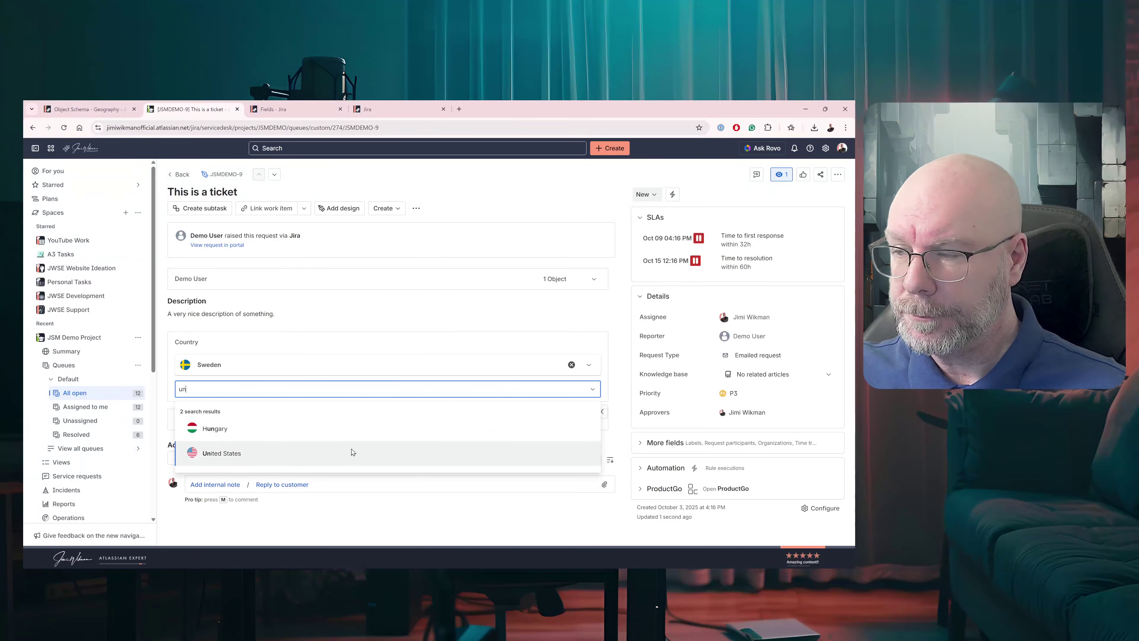
{"action": "left_click", "coordinate": [349, 452]}
{"action": "left_click", "coordinate": [585, 436]}
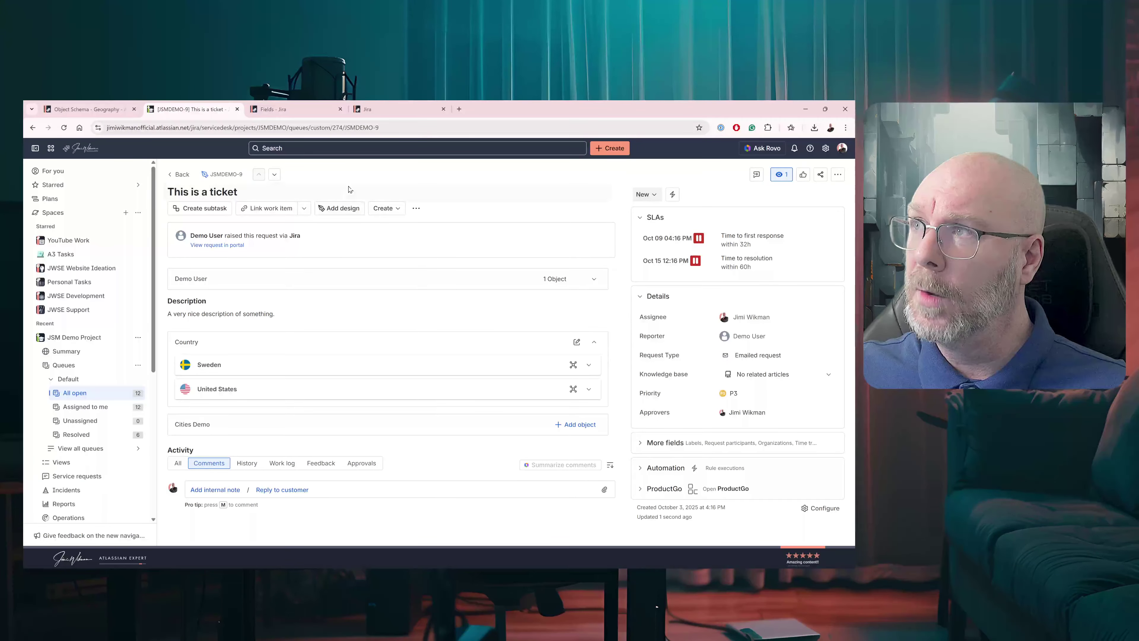
Review the placeholder in the Cities Demo Filter issue scope query and check the ticket's city choices with both countries set
{"action": "left_click", "coordinate": [381, 109]}
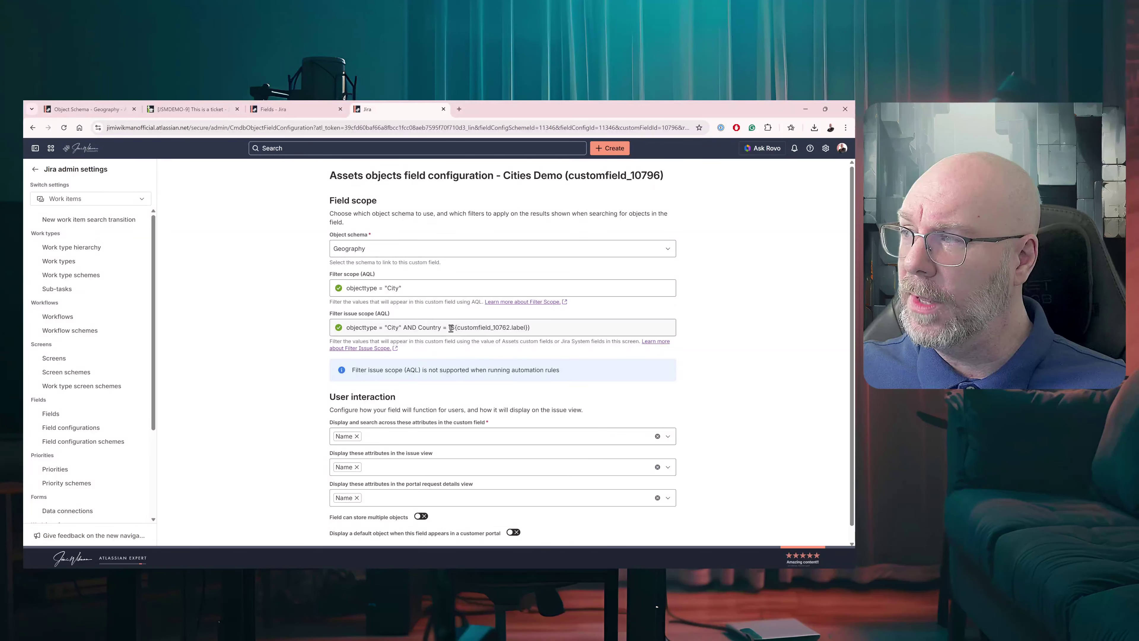
{"action": "left_click_drag", "start_coordinate": [448, 327], "coordinate": [535, 327]}
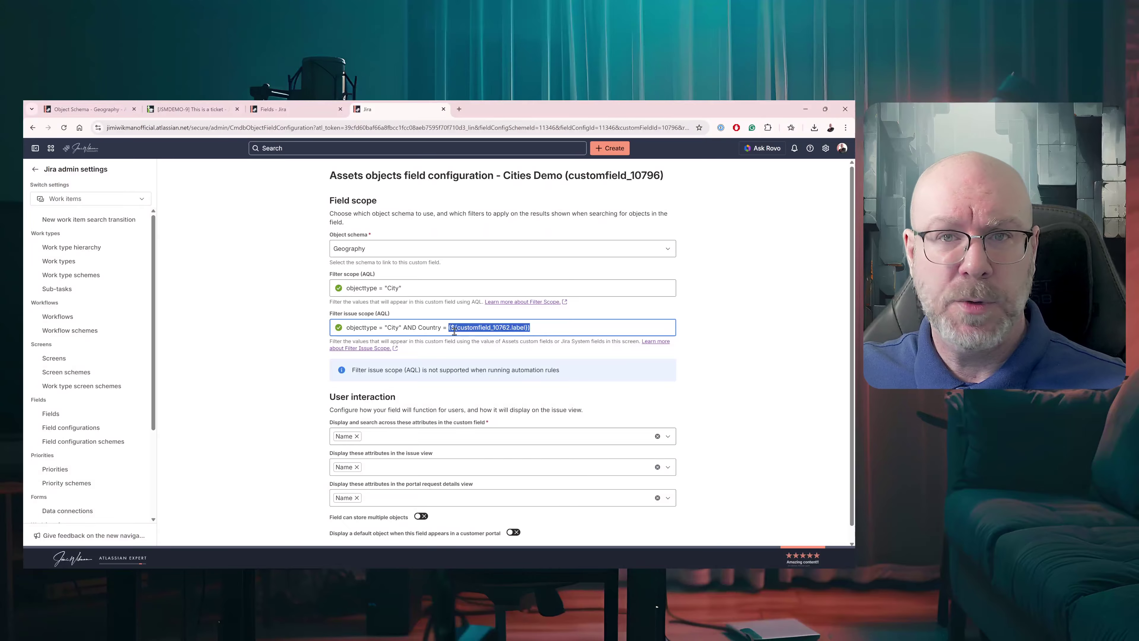
{"action": "left_click", "coordinate": [193, 110]}
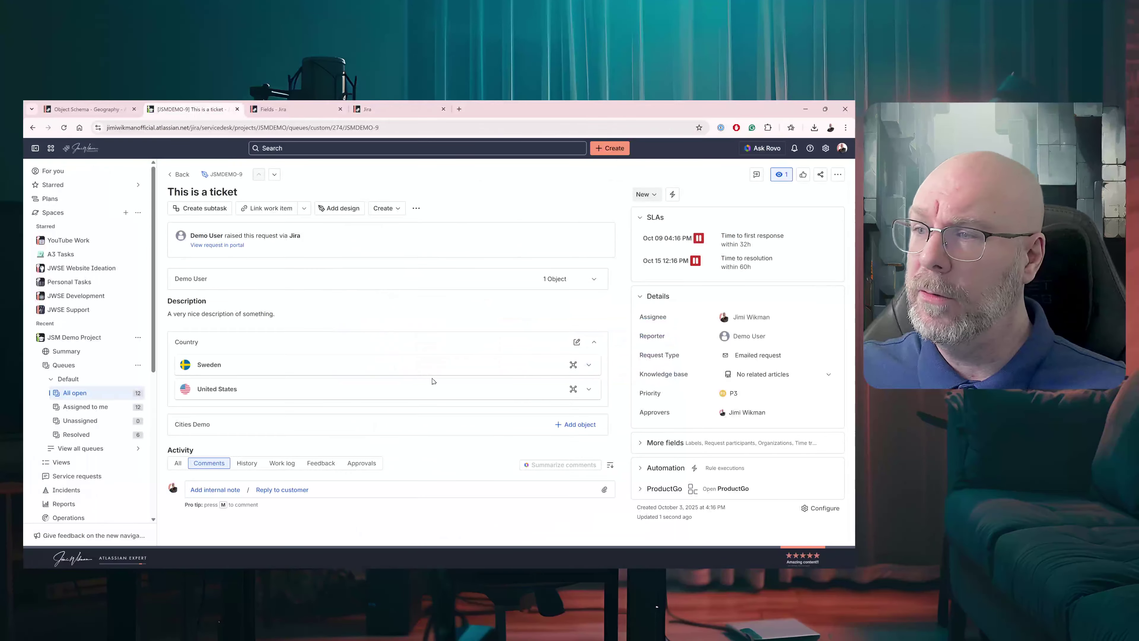
{"action": "left_click", "coordinate": [580, 424]}
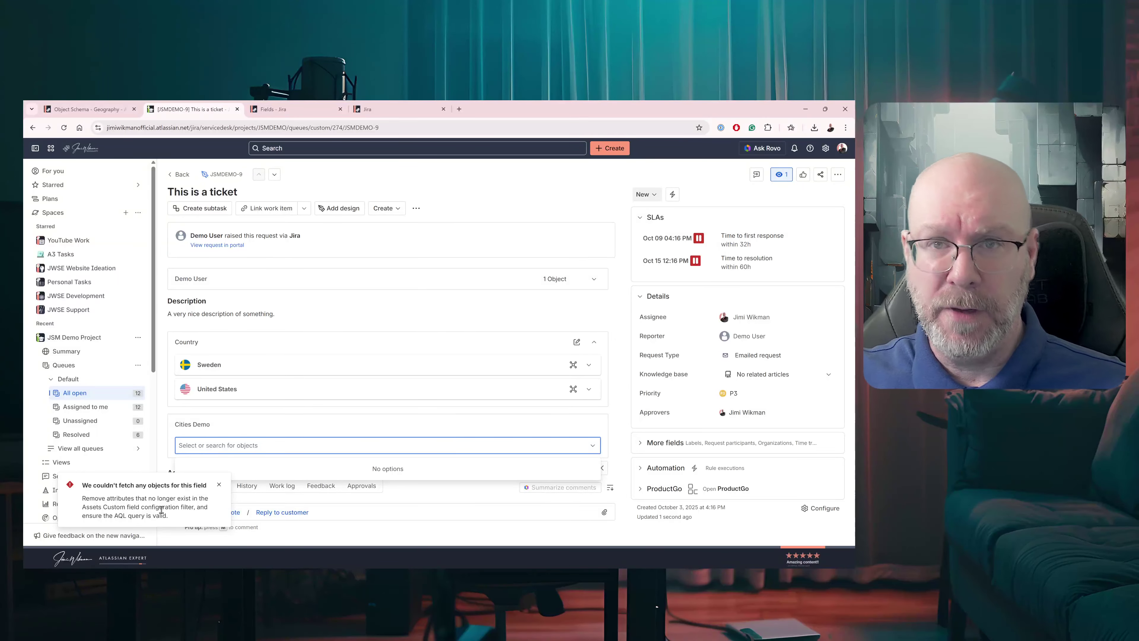
Examine how the equals operator relates to the Country placeholder in the Cities Demo Filter issue scope query
{"action": "left_click", "coordinate": [394, 110]}
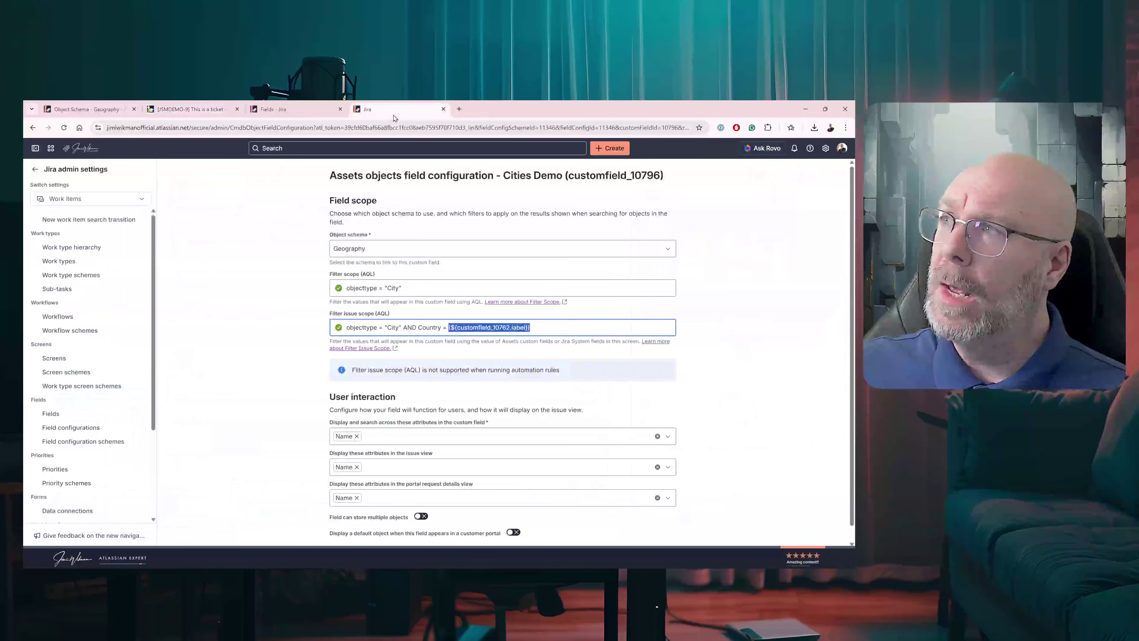
{"action": "left_click", "coordinate": [545, 326]}
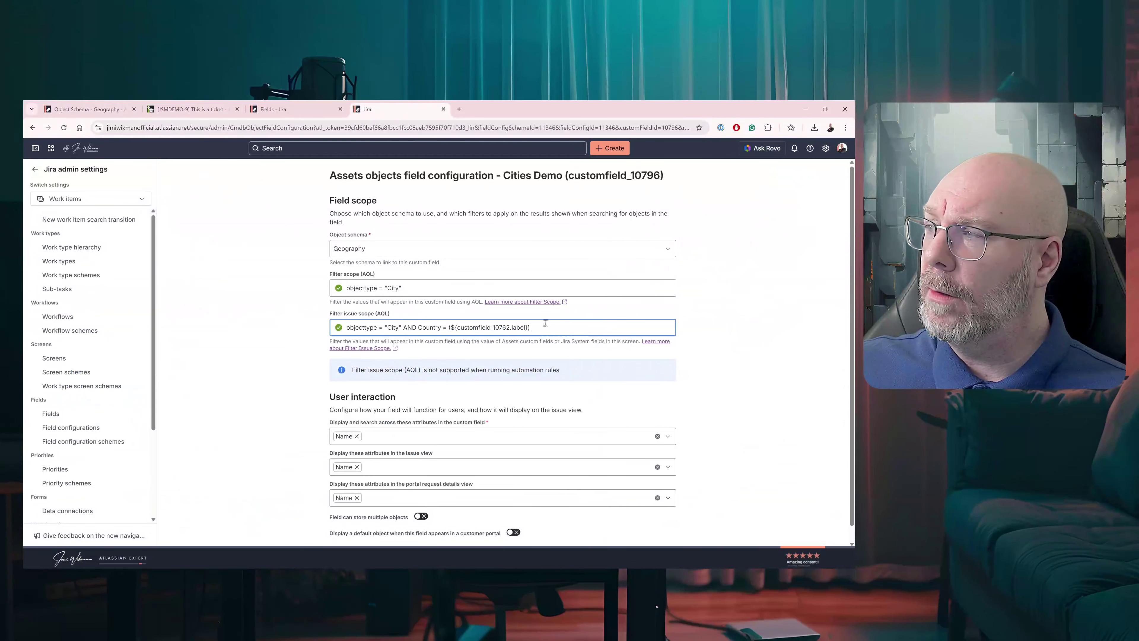
{"action": "double_click", "coordinate": [445, 327]}
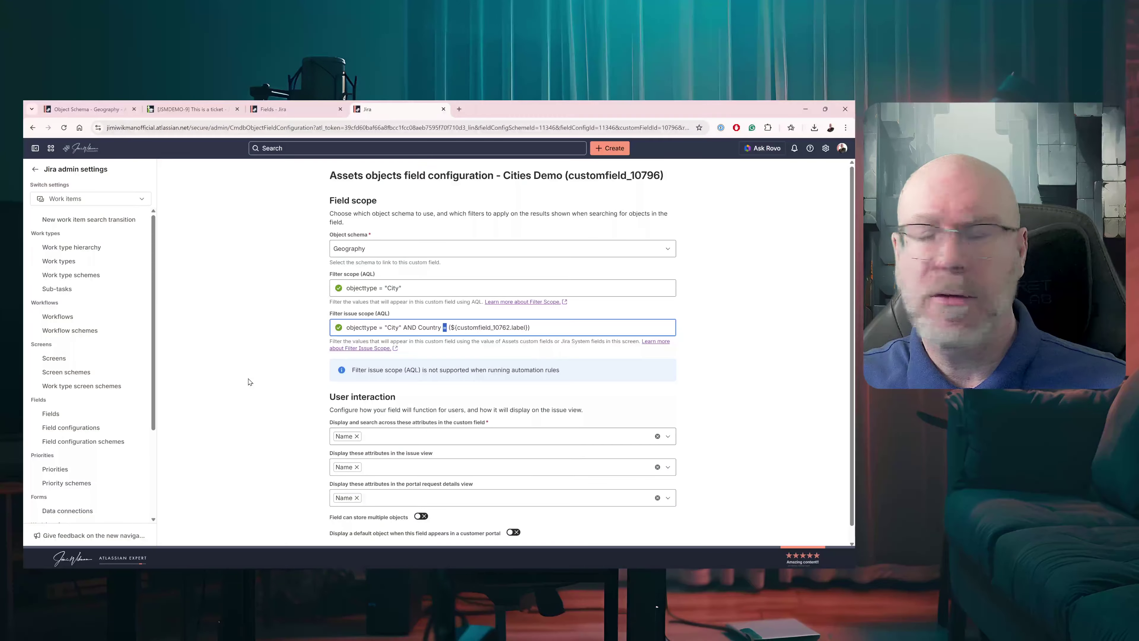
{"action": "left_click_drag", "start_coordinate": [531, 327], "coordinate": [448, 328]}
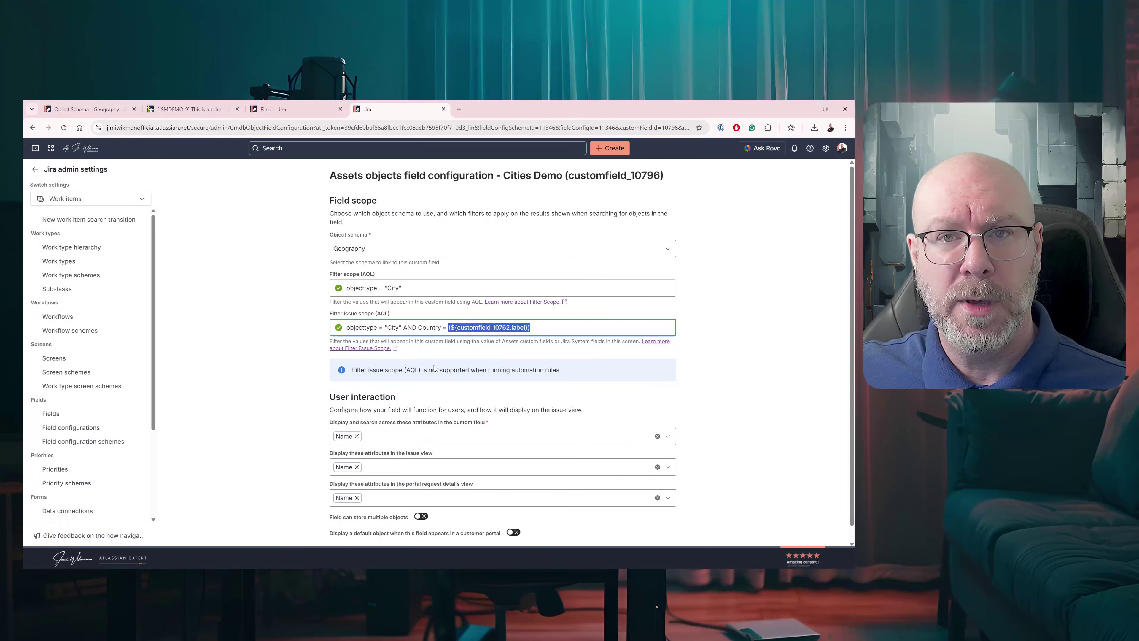
Replace the equals operator after Country with IN in the Cities Demo Filter issue scope query
{"action": "double_click", "coordinate": [444, 327]}
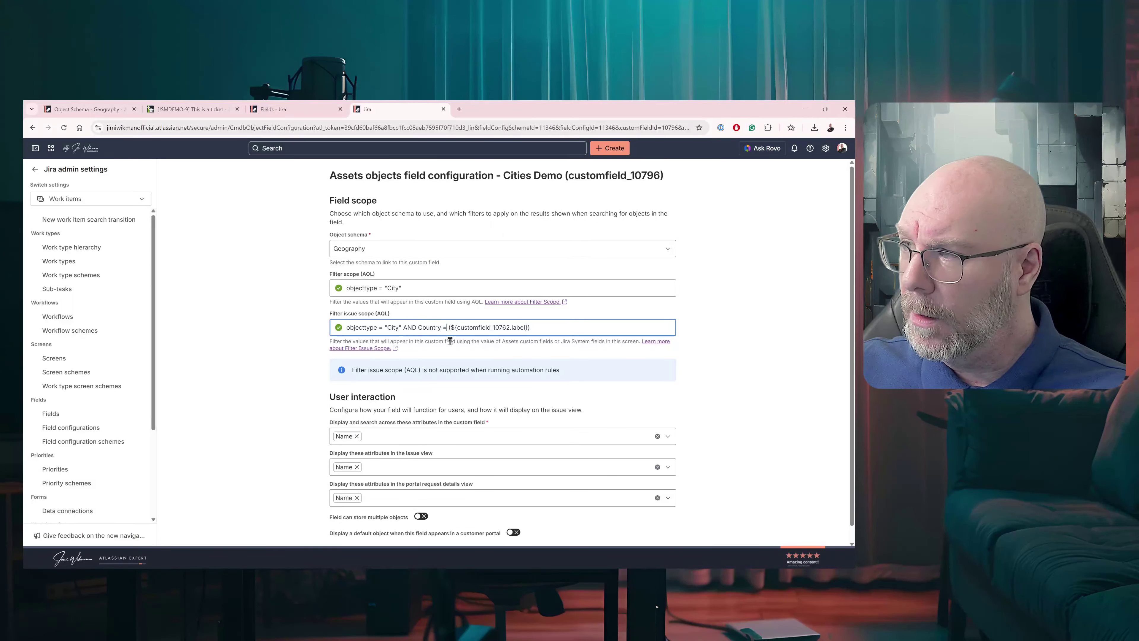
{"action": "key", "text": "BackSpace"}
{"action": "type", "text": "IN"}
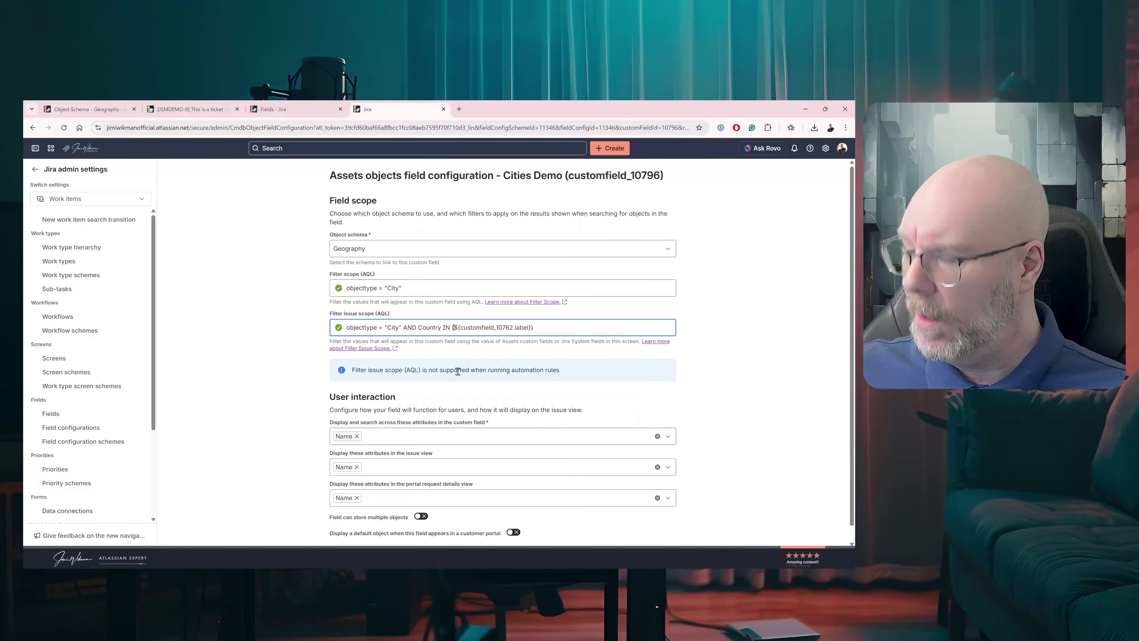
Try the query without the parentheses around ${customfield_10762.label} and restore them
{"action": "key", "text": "BackSpace"}
{"action": "left_click", "coordinate": [537, 328]}
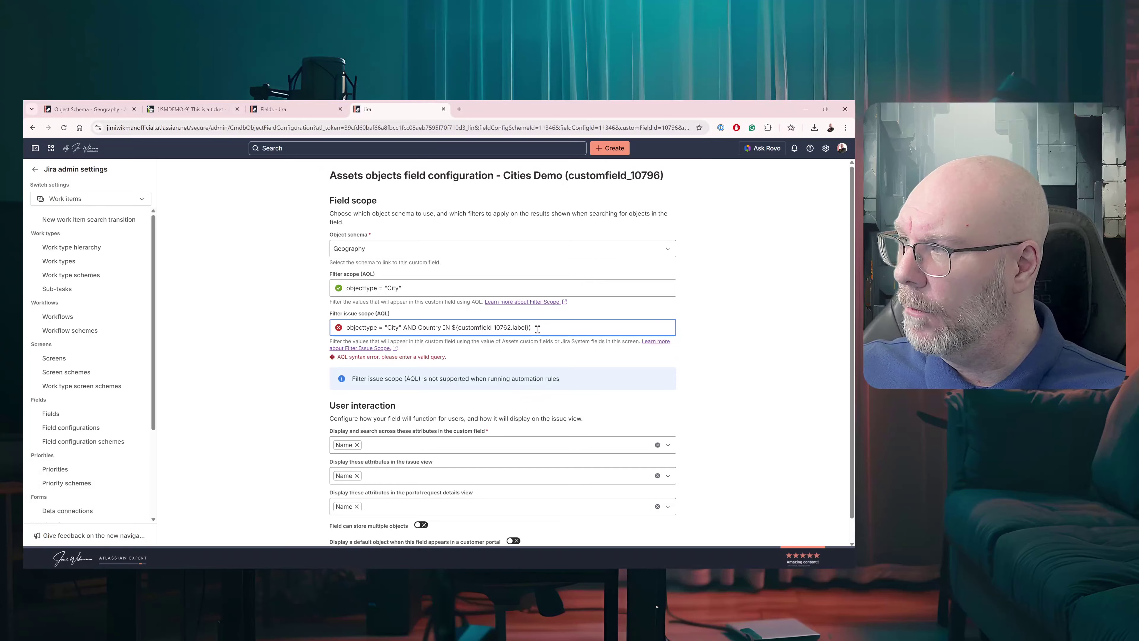
{"action": "key", "text": "BackSpace"}
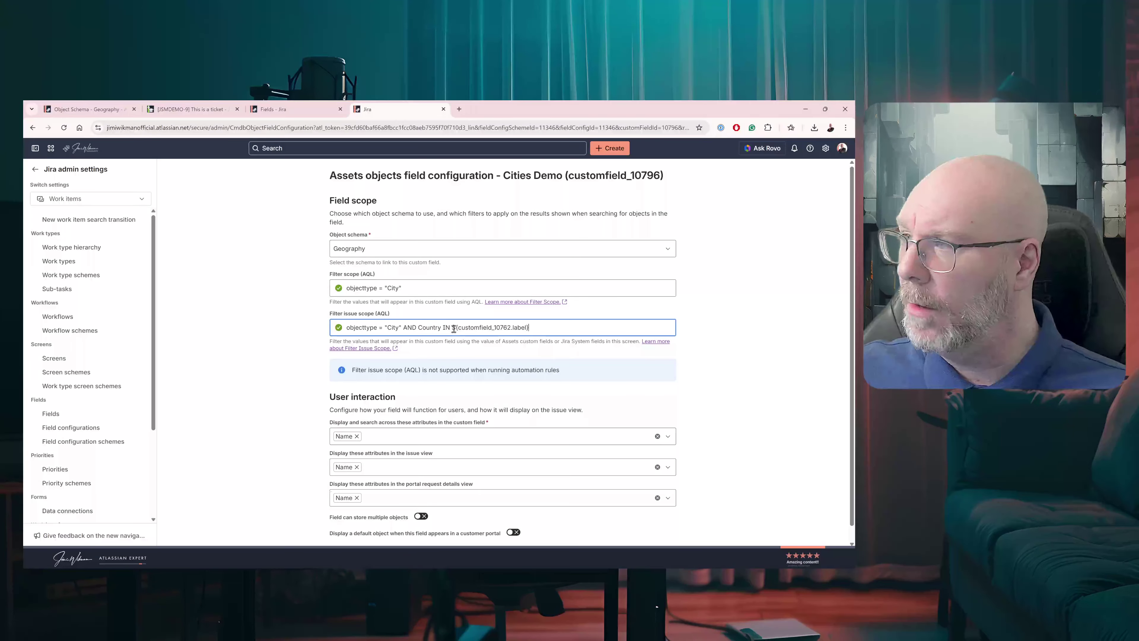
{"action": "double_click", "coordinate": [445, 327]}
{"action": "left_click", "coordinate": [446, 327]}
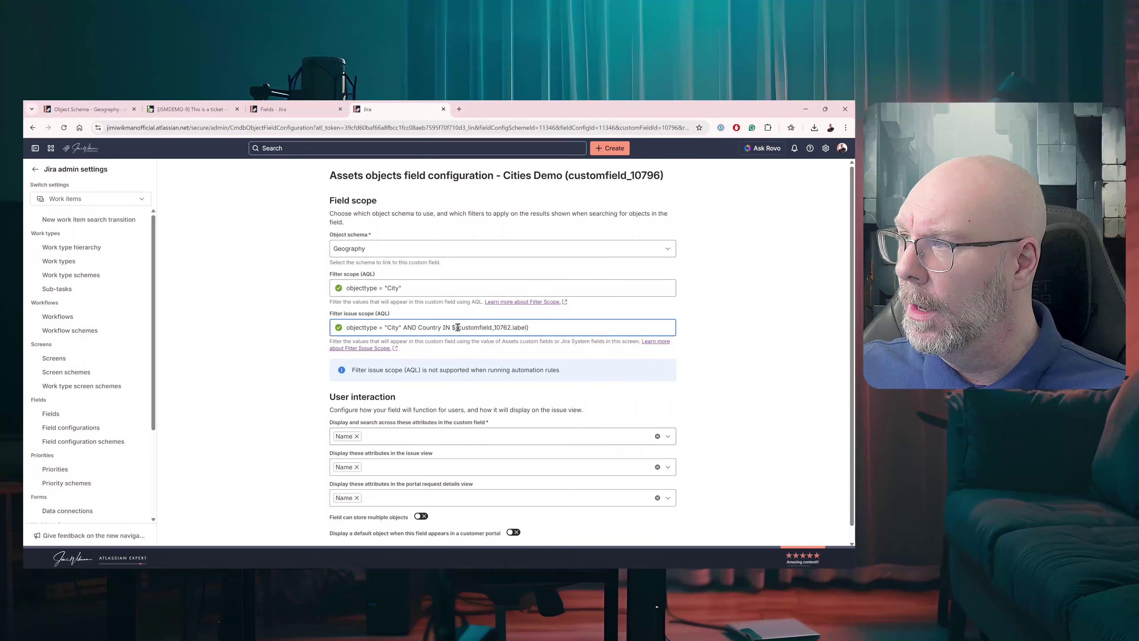
{"action": "type", "text": "("}
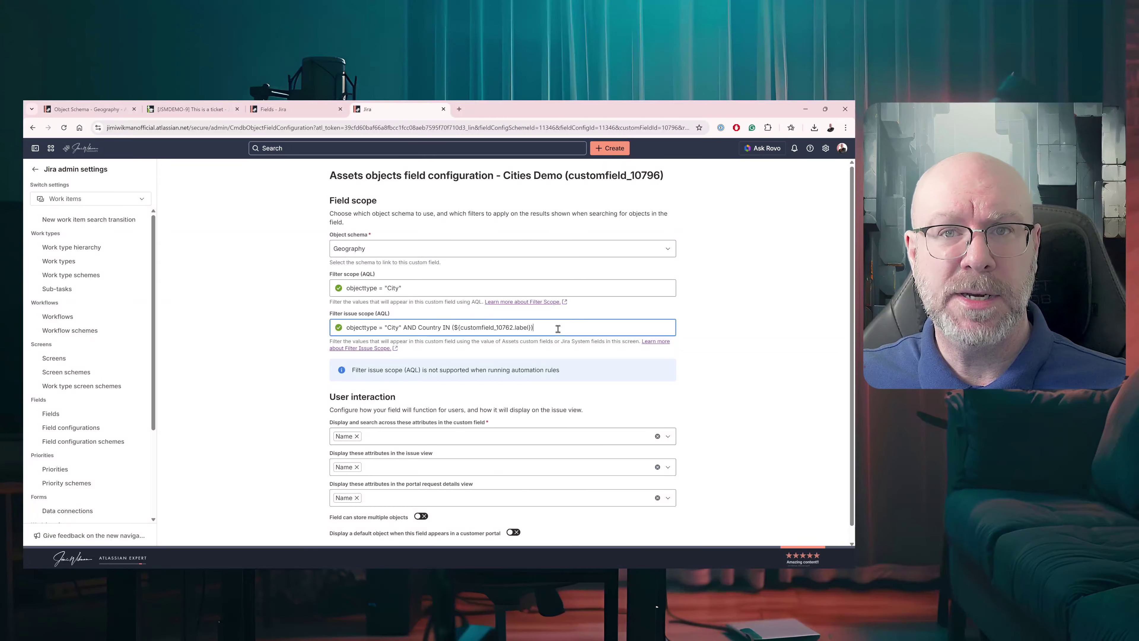
Save the Cities Demo field configuration with the IN query, reload the ticket and check the Cities Demo choices
{"action": "scroll", "coordinate": [592, 512], "scroll_direction": "down", "scroll_amount": 1}
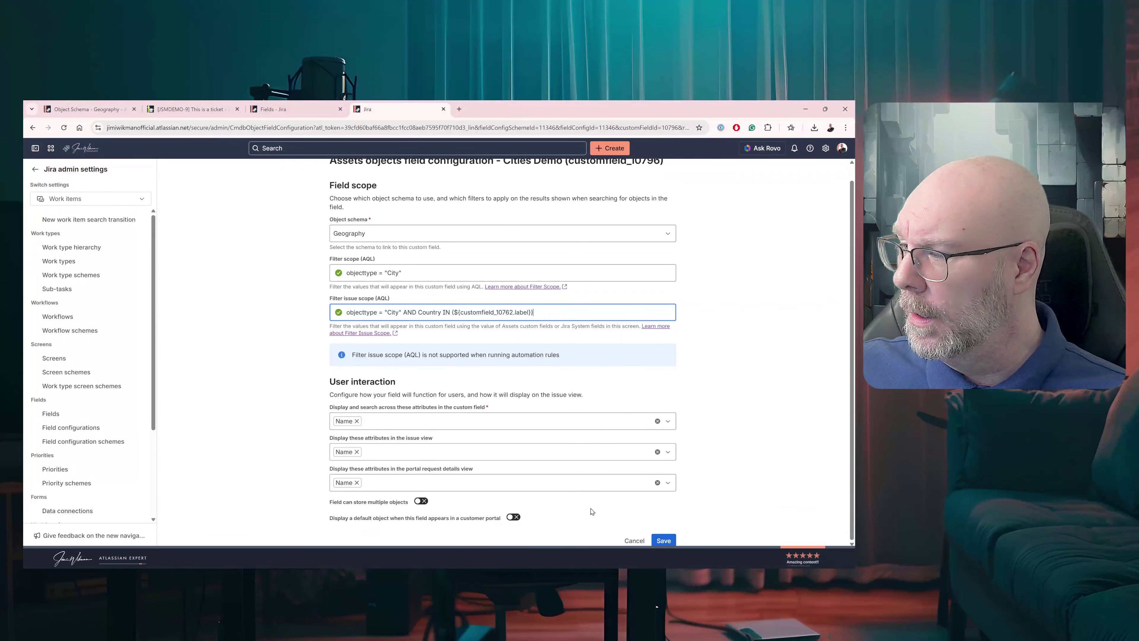
{"action": "left_click", "coordinate": [663, 540]}
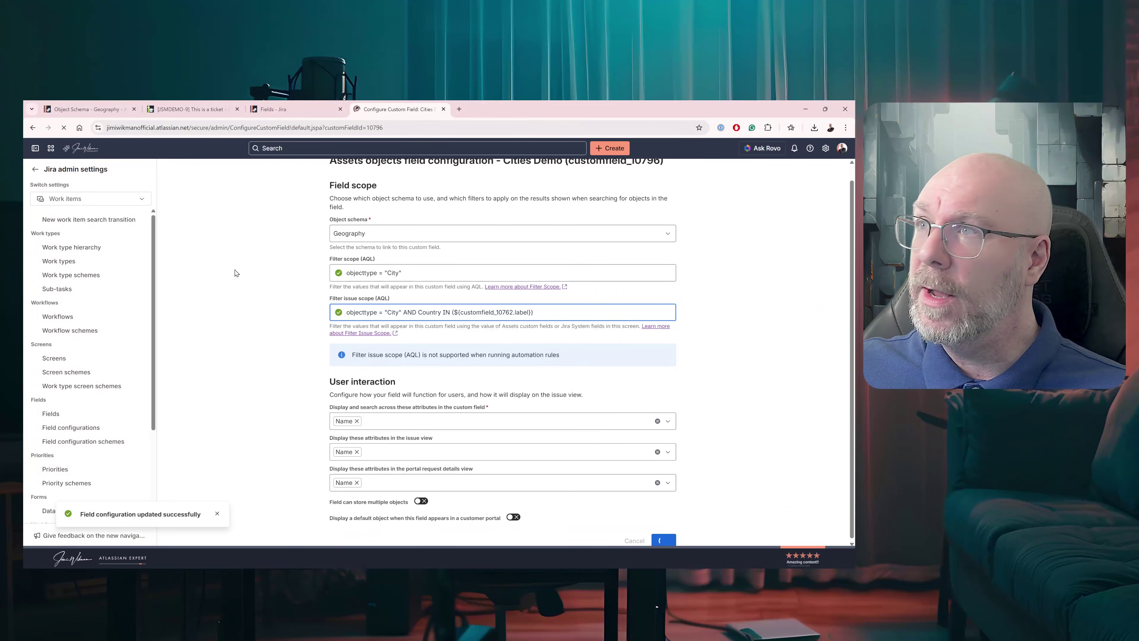
{"action": "left_click", "coordinate": [192, 109]}
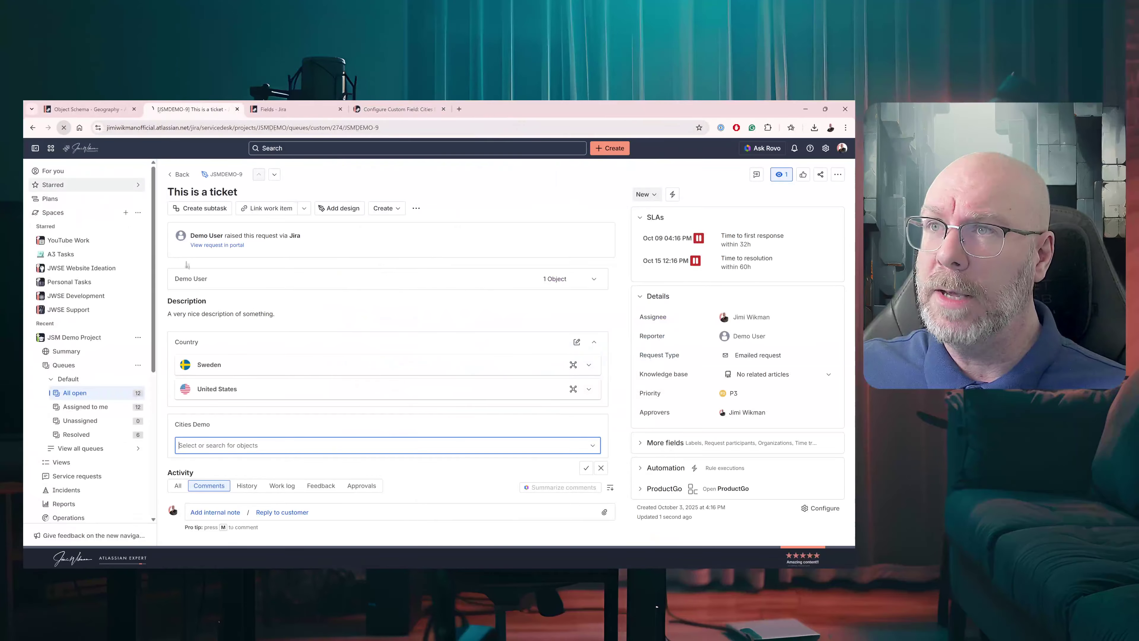
{"action": "left_click", "coordinate": [63, 127]}
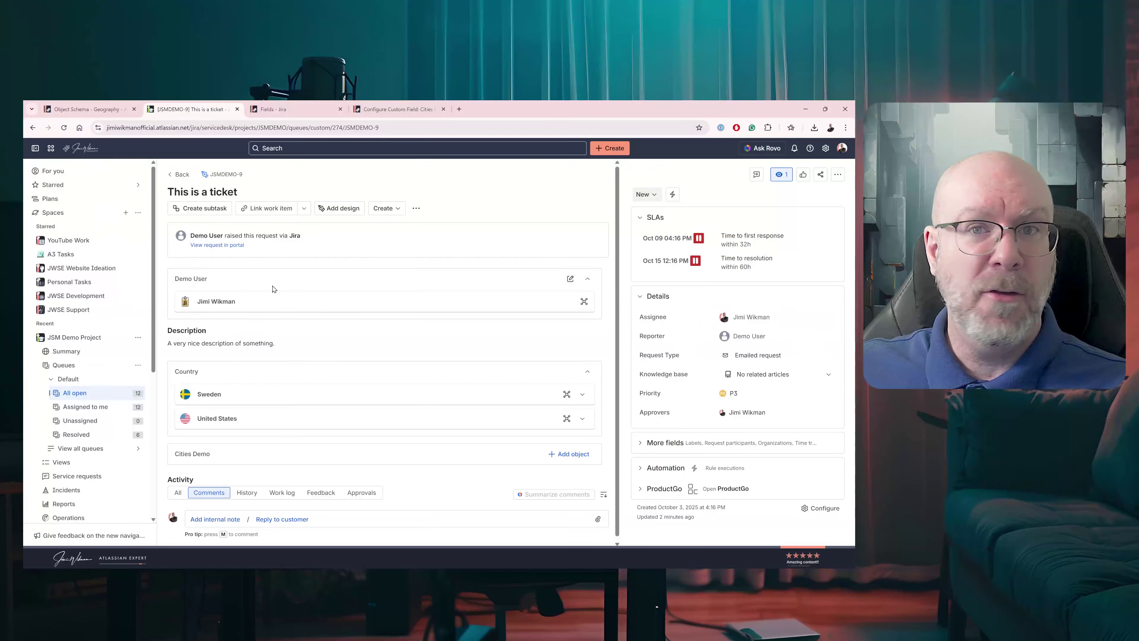
{"action": "left_click", "coordinate": [576, 459]}
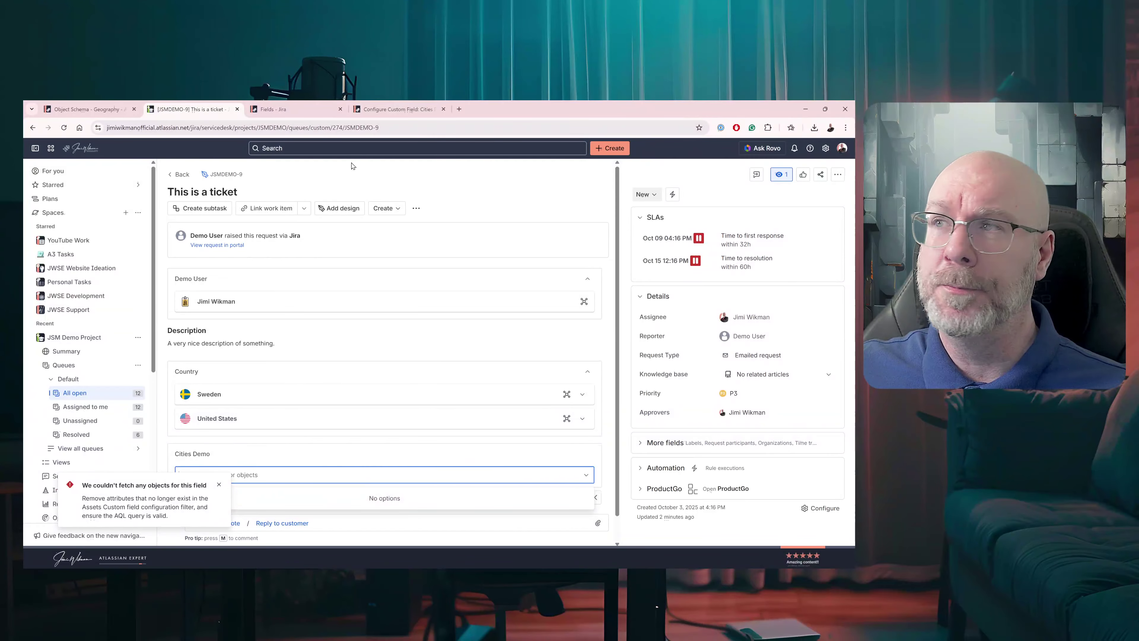
Reopen the Cities Demo Assets field configuration and append ${1} after label inside the Filter issue scope placeholder
{"action": "left_click", "coordinate": [397, 109]}
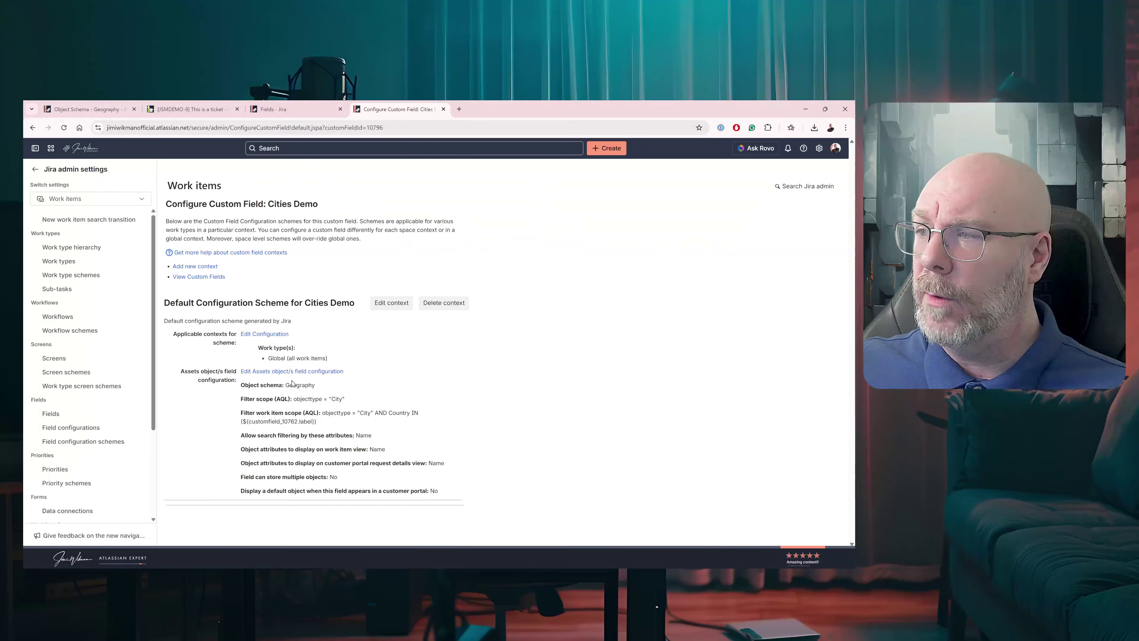
{"action": "left_click", "coordinate": [291, 372]}
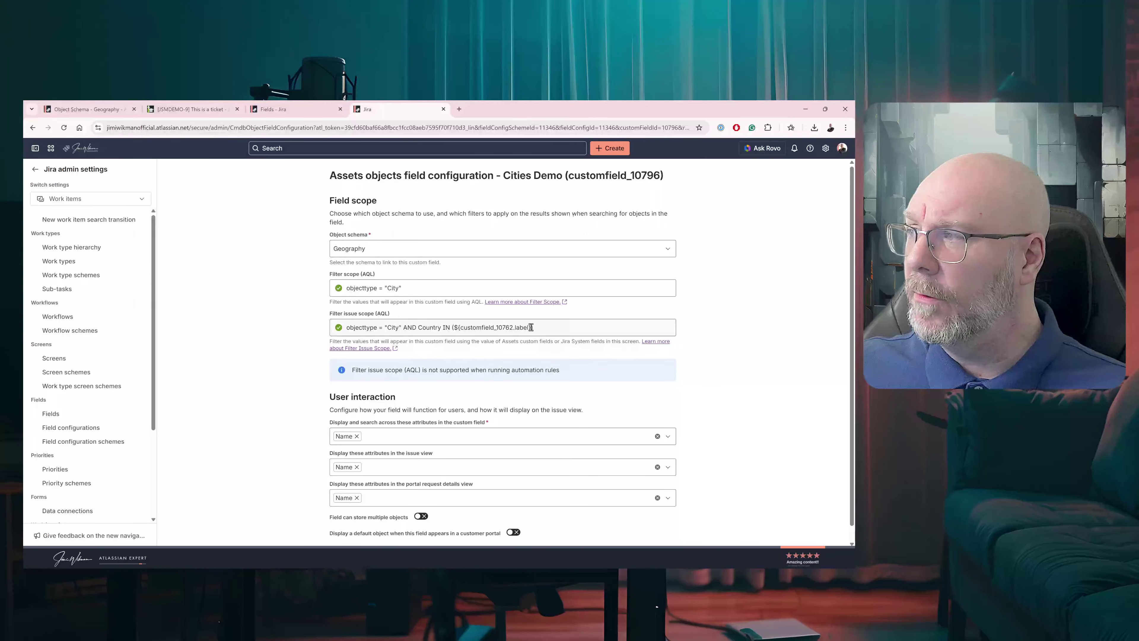
{"action": "left_click_drag", "start_coordinate": [531, 327], "coordinate": [453, 333]}
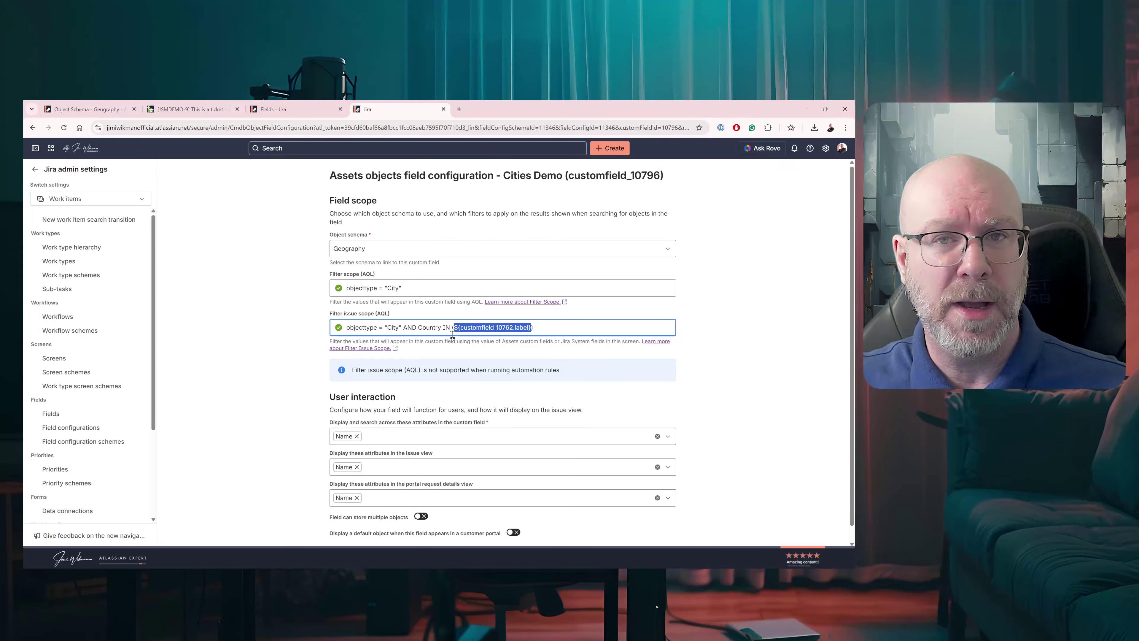
{"action": "left_click", "coordinate": [529, 327]}
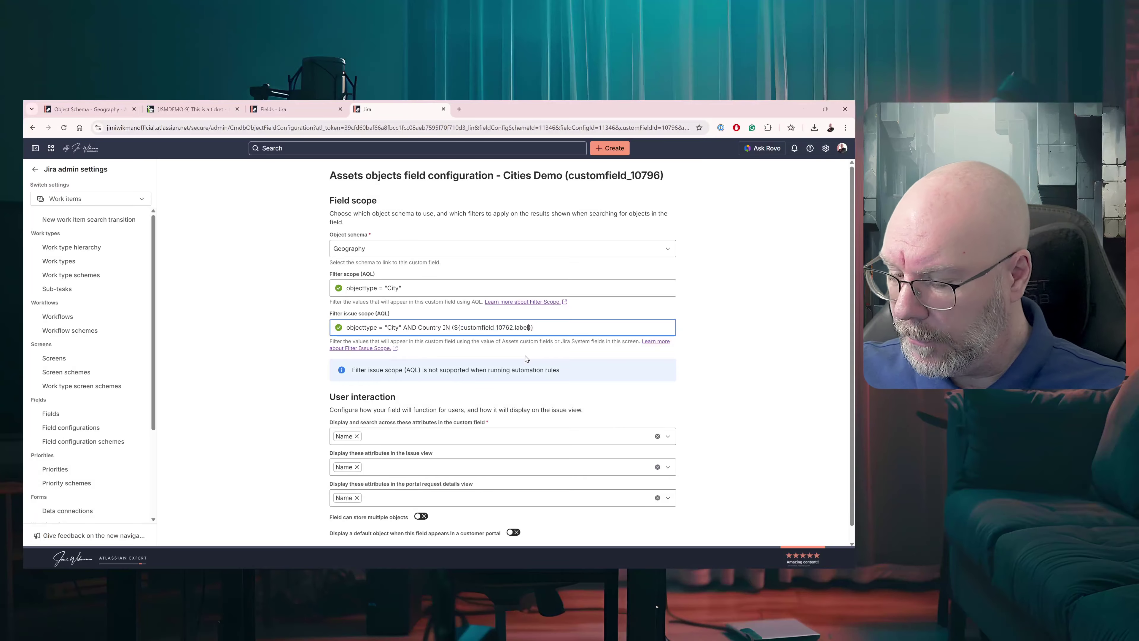
{"action": "type", "text": "$"}
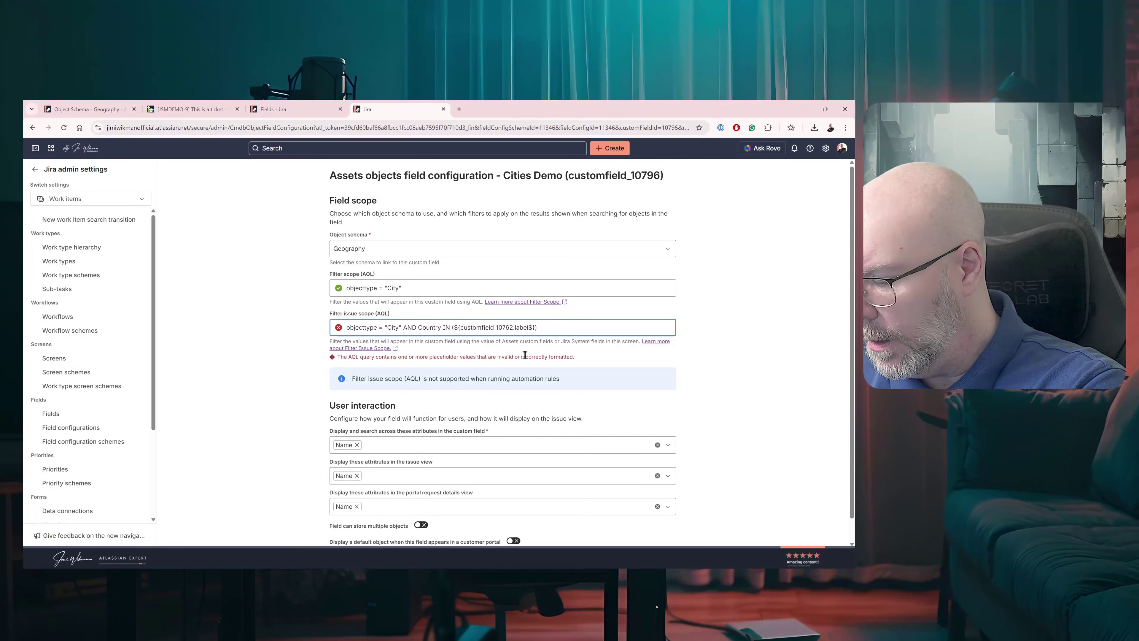
{"action": "type", "text": "["}
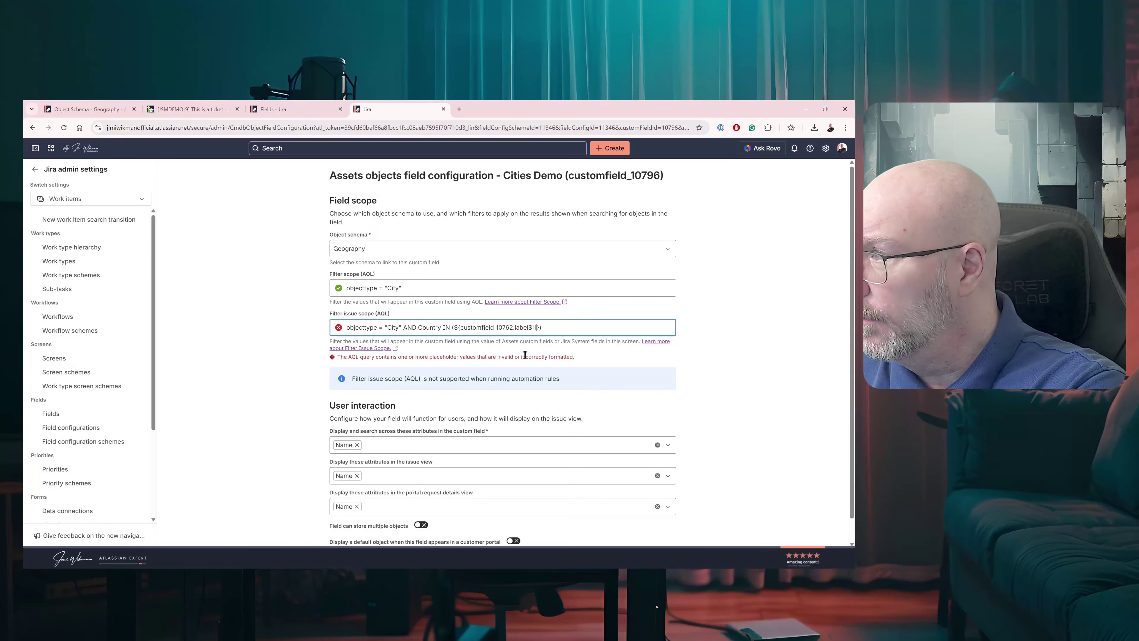
{"action": "key", "text": "BackSpace"}
{"action": "key", "text": "BackSpace"}
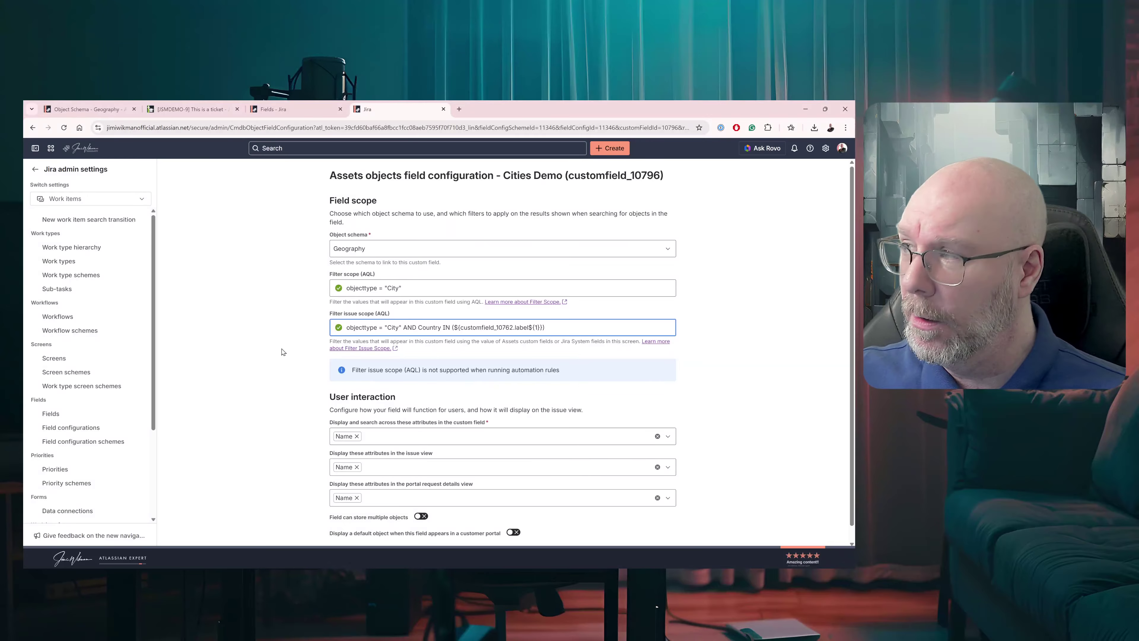
Try 2 as the number in the braces after label, and set it to 0 instead
{"action": "key", "text": "BackSpace"}
{"action": "type", "text": "2"}
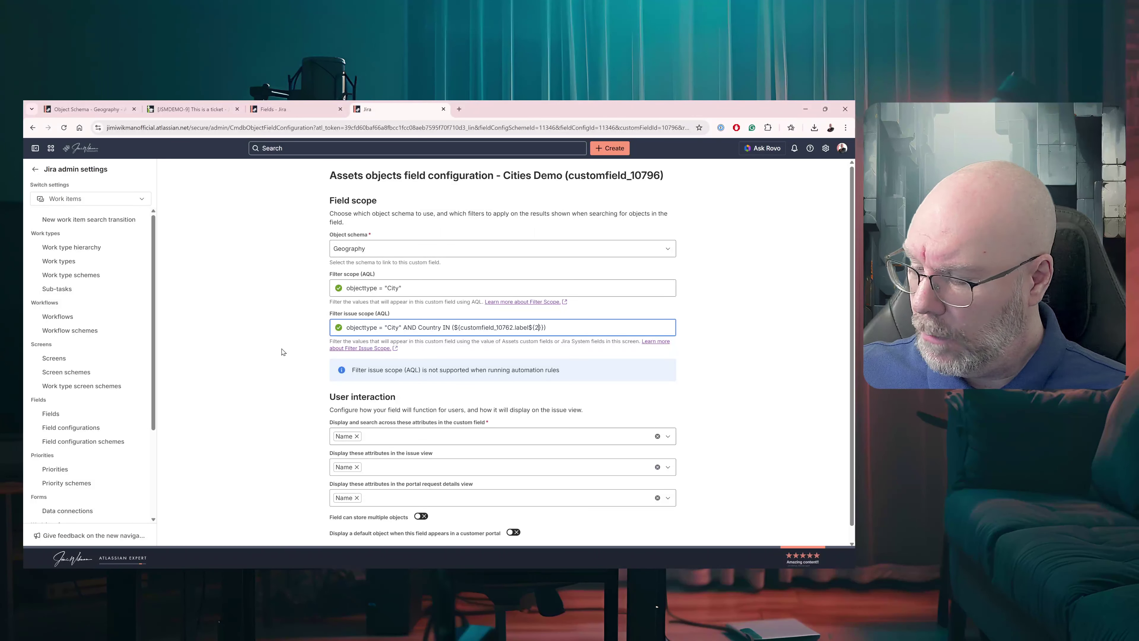
{"action": "key", "text": "BackSpace"}
{"action": "type", "text": "0"}
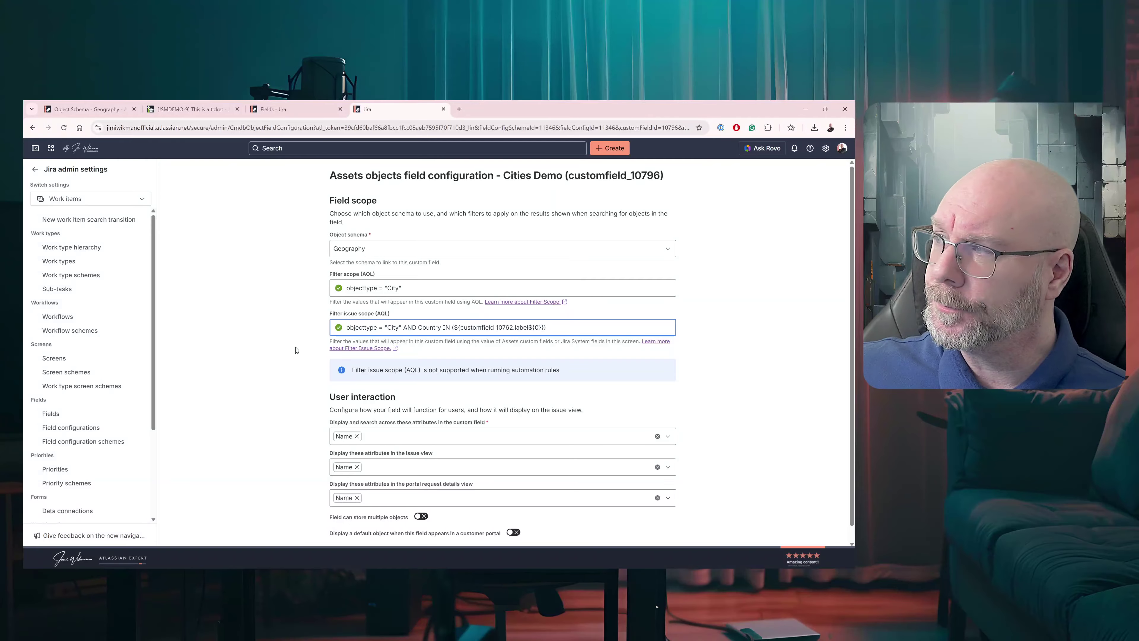
Save the field configuration, reload the ticket and open the Cities Demo choices with both countries set
{"action": "scroll", "coordinate": [311, 345], "scroll_direction": "down", "scroll_amount": 1}
{"action": "left_click", "coordinate": [664, 541]}
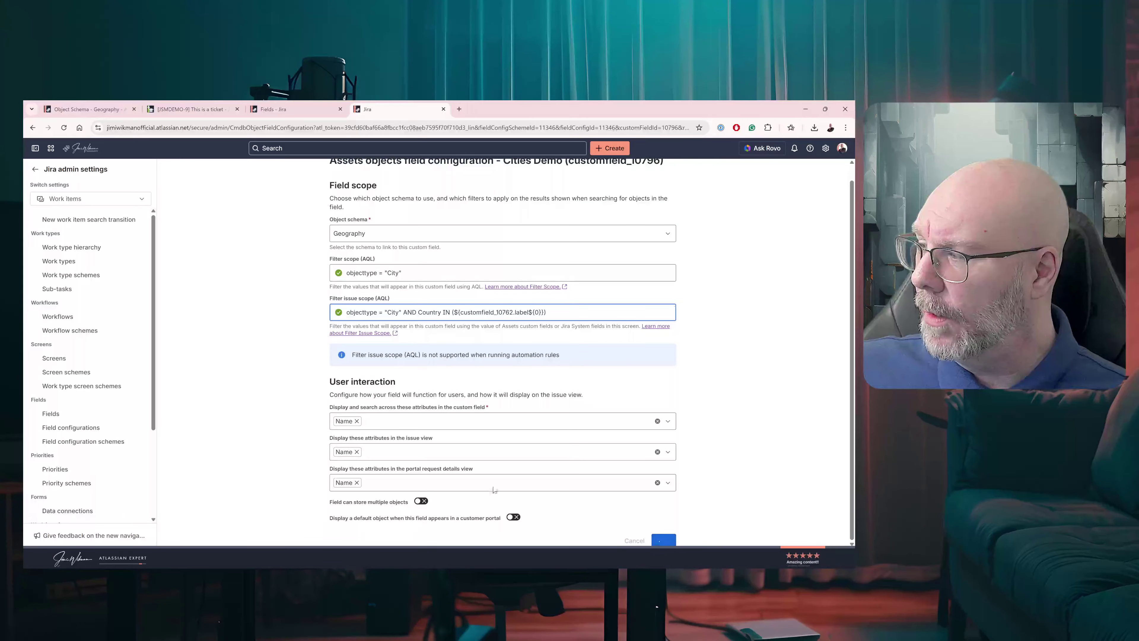
{"action": "left_click", "coordinate": [85, 109]}
{"action": "left_click", "coordinate": [189, 109]}
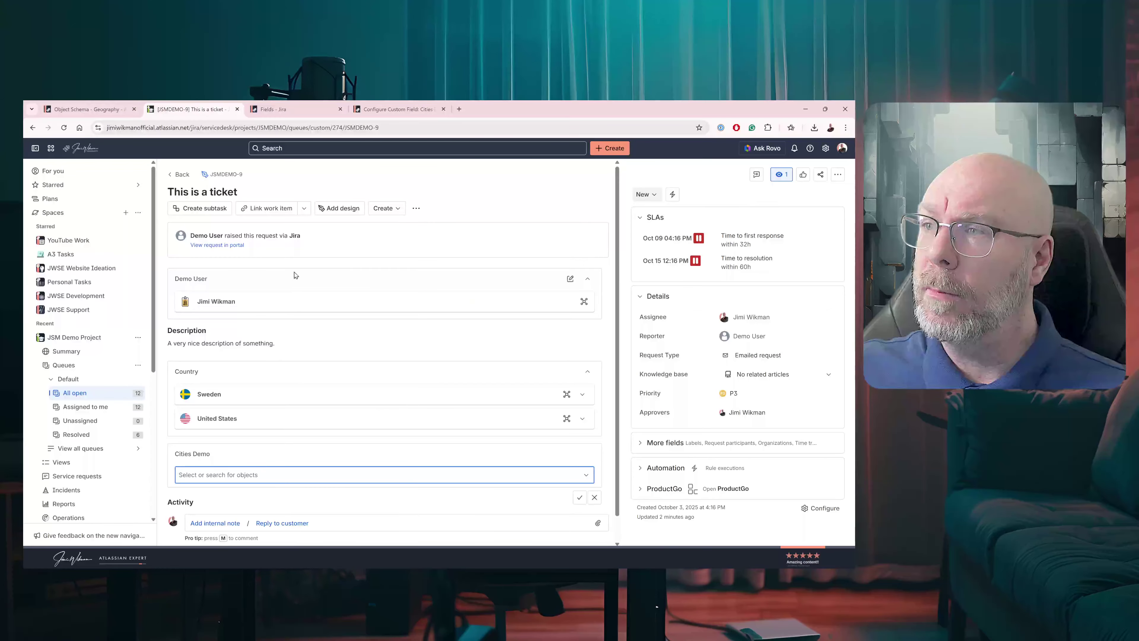
{"action": "left_click", "coordinate": [64, 127]}
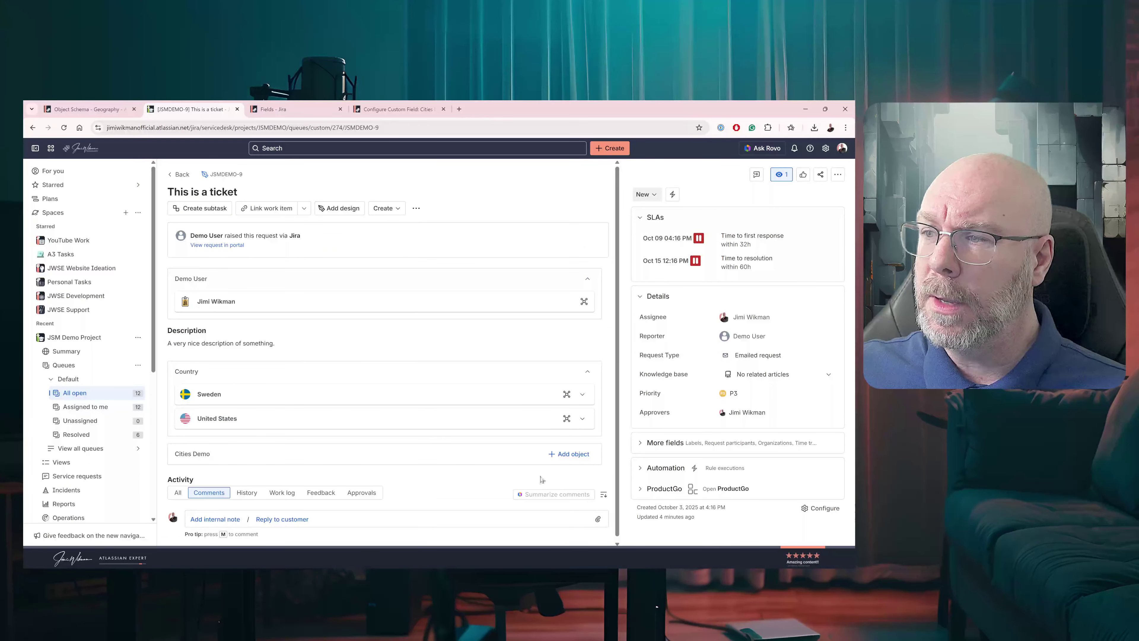
{"action": "left_click", "coordinate": [569, 454]}
{"action": "left_click", "coordinate": [304, 447]}
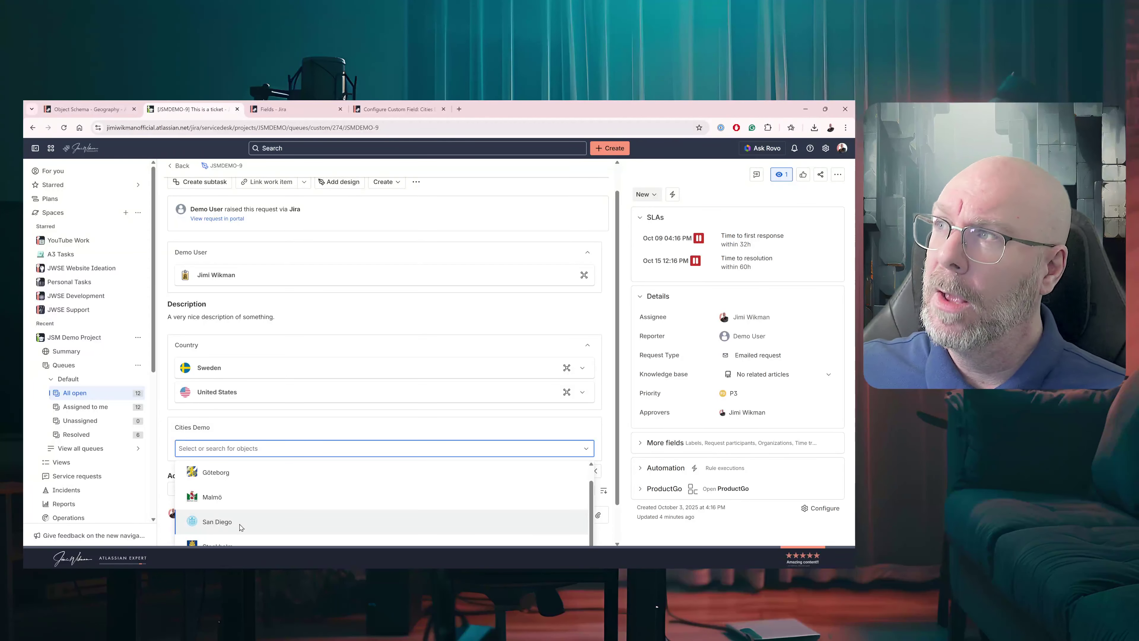
Reopen the Cities Demo Assets field configuration, try = instead of IN after Country, and restore IN
{"action": "left_click", "coordinate": [409, 109]}
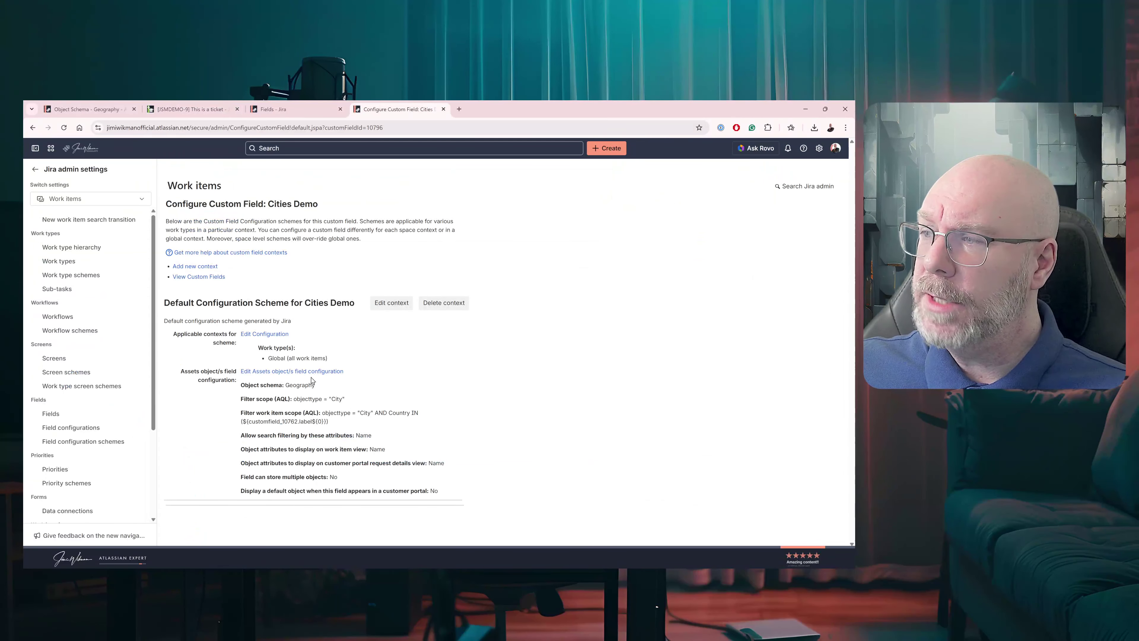
{"action": "left_click", "coordinate": [288, 372]}
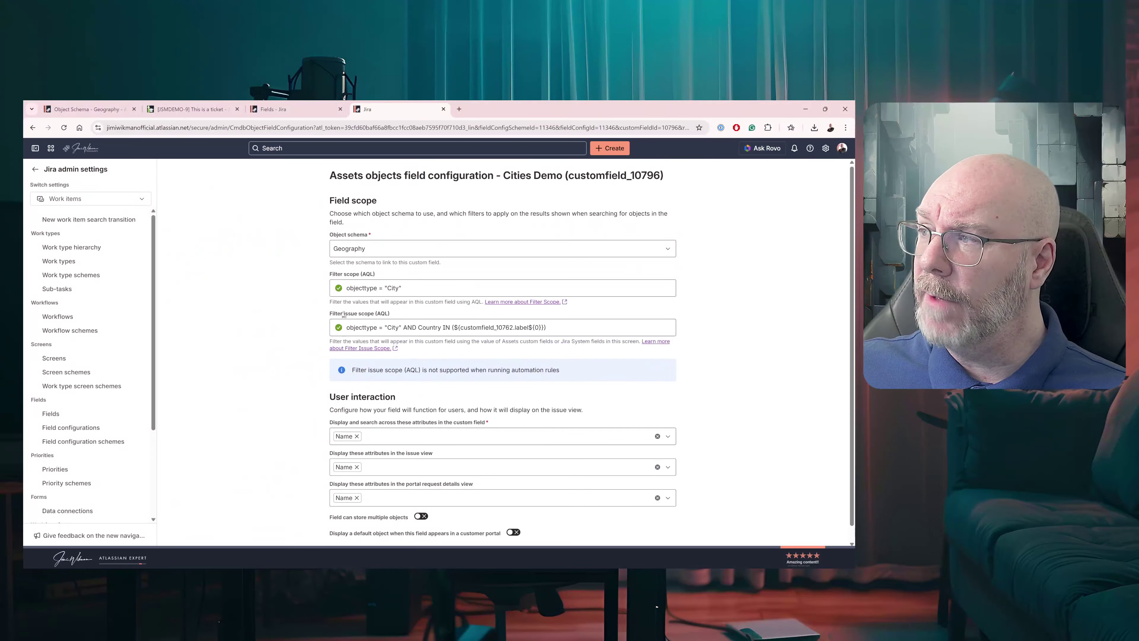
{"action": "left_click", "coordinate": [448, 326]}
{"action": "double_click", "coordinate": [449, 327]}
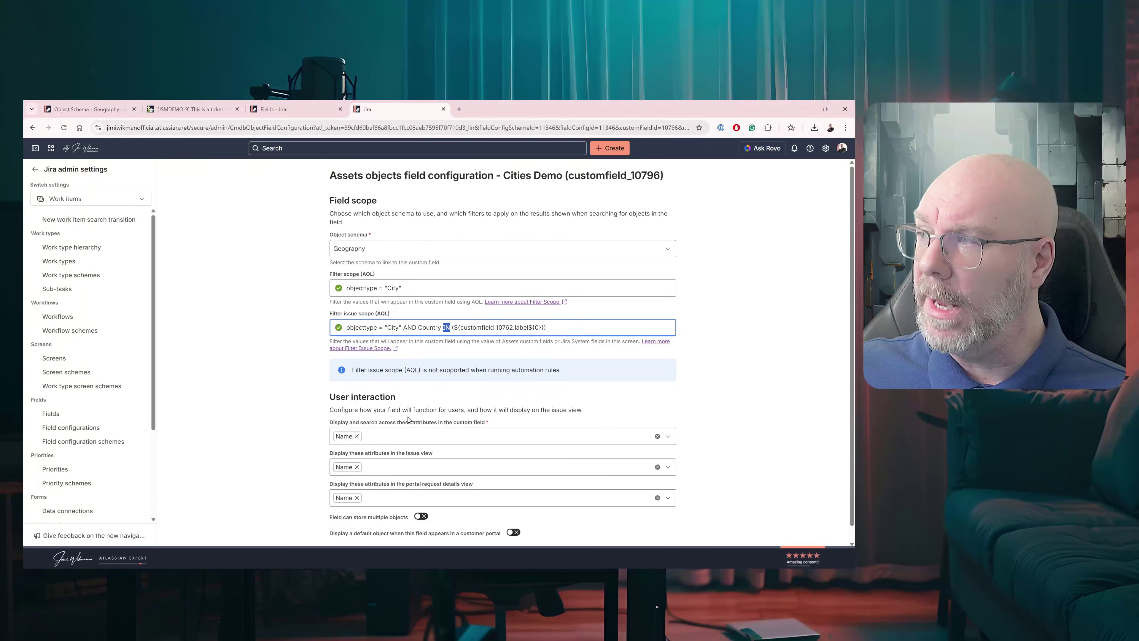
{"action": "key", "text": "BackSpace"}
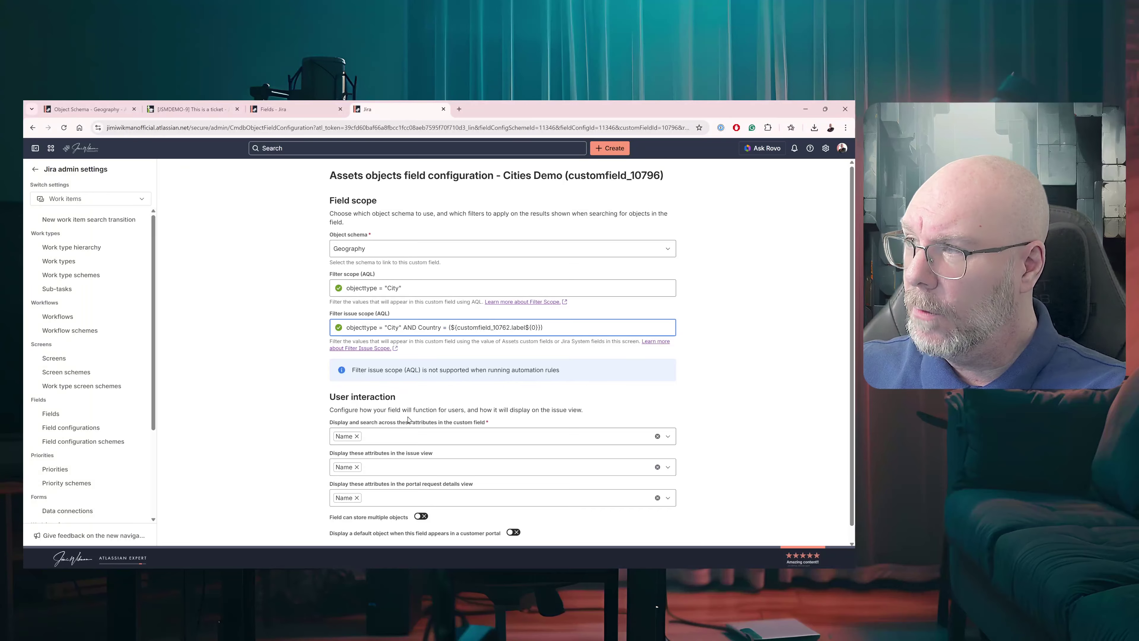
{"action": "type", "text": "IN"}
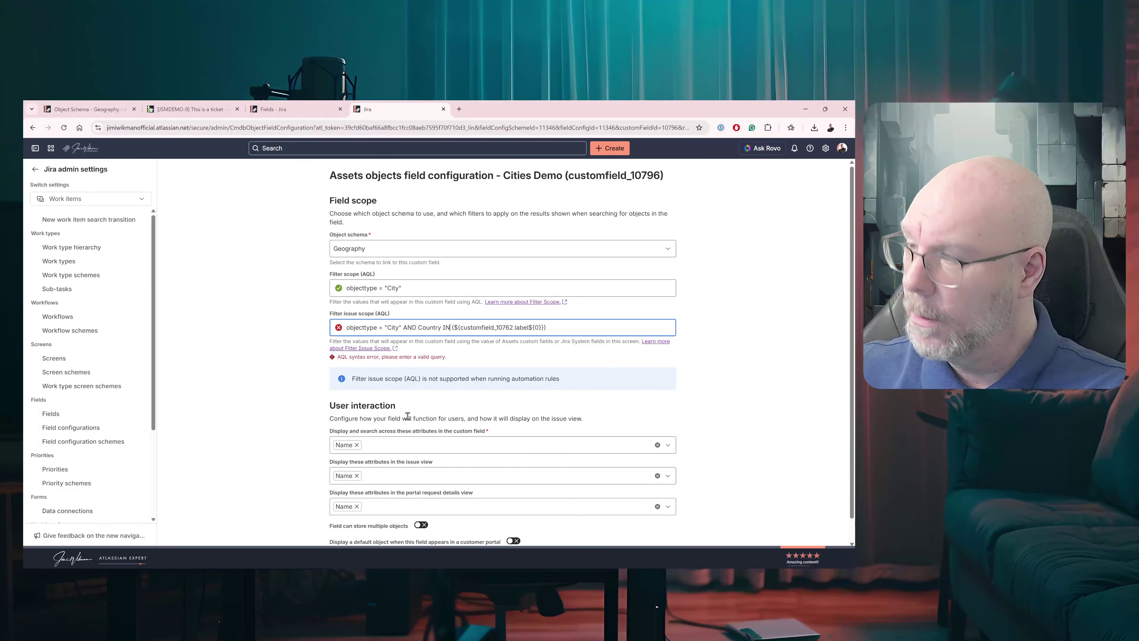
Select the ${0} suffix after label in the Filter issue scope placeholder
{"action": "key", "text": "End"}
{"action": "key", "text": "Left"}
{"action": "key", "text": "Left"}
{"action": "key", "text": "shift+Left"}
{"action": "key", "text": "shift+Left"}
{"action": "key", "text": "shift+Left"}
{"action": "key", "text": "shift+Left"}
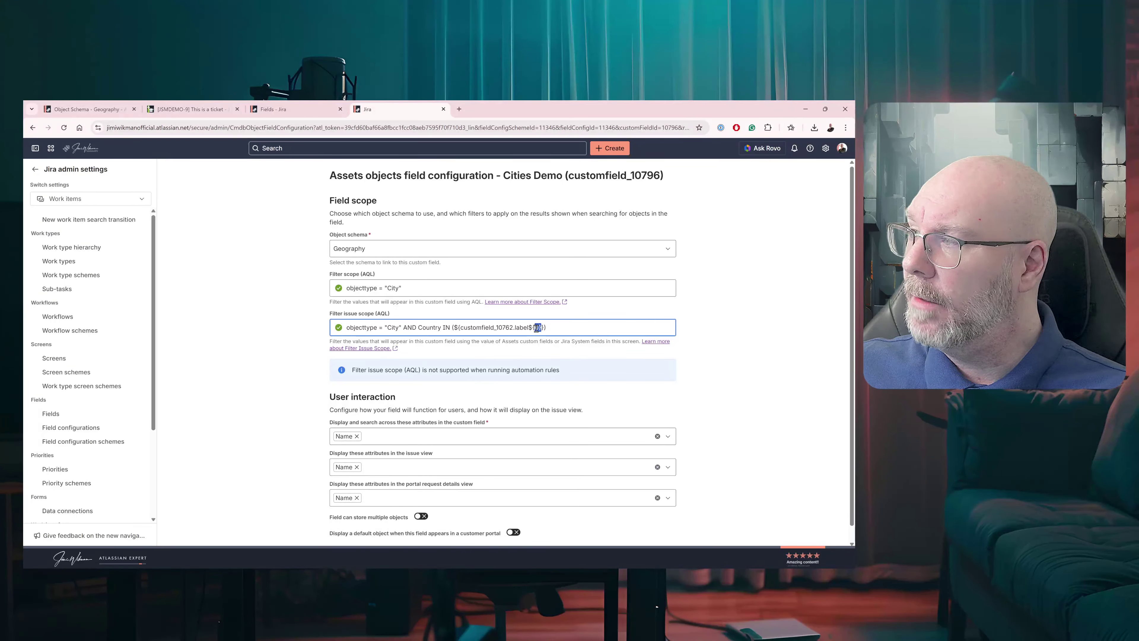